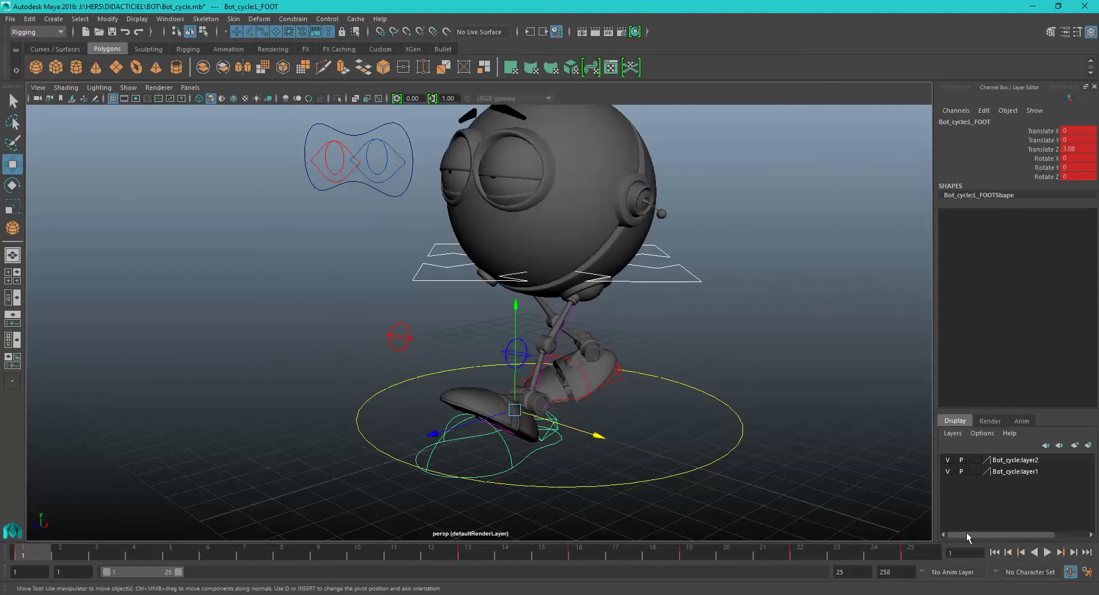
Copy all of the L_FOOT control's keys in the Dope Sheet.
key(space)
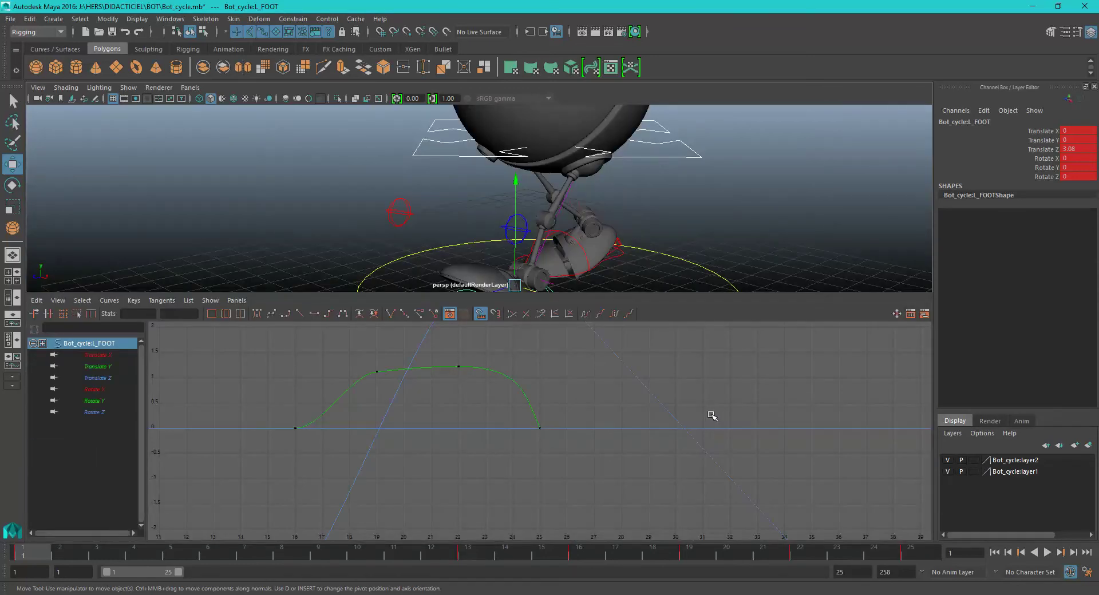
key(a)
alt+shift+right_drag(703, 408, 701, 427)
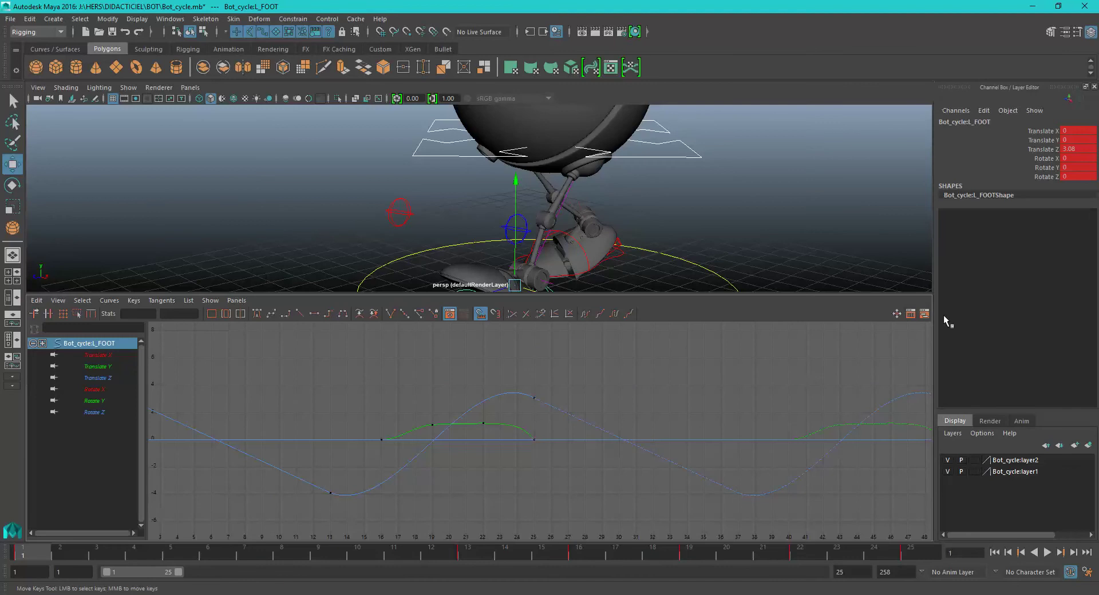
click(911, 314)
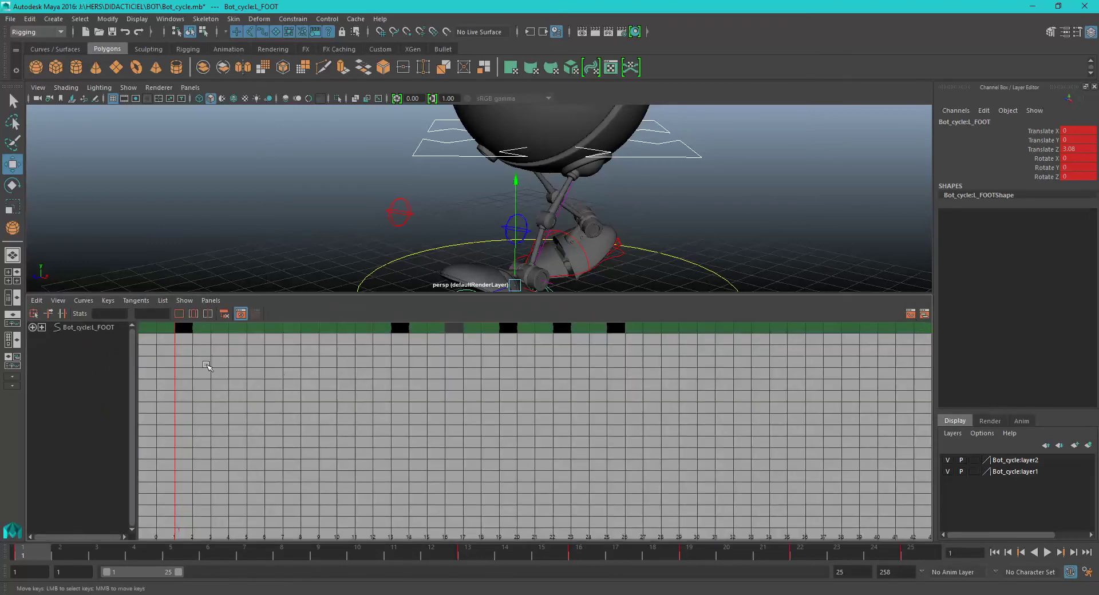
click(100, 330)
right_click(194, 332)
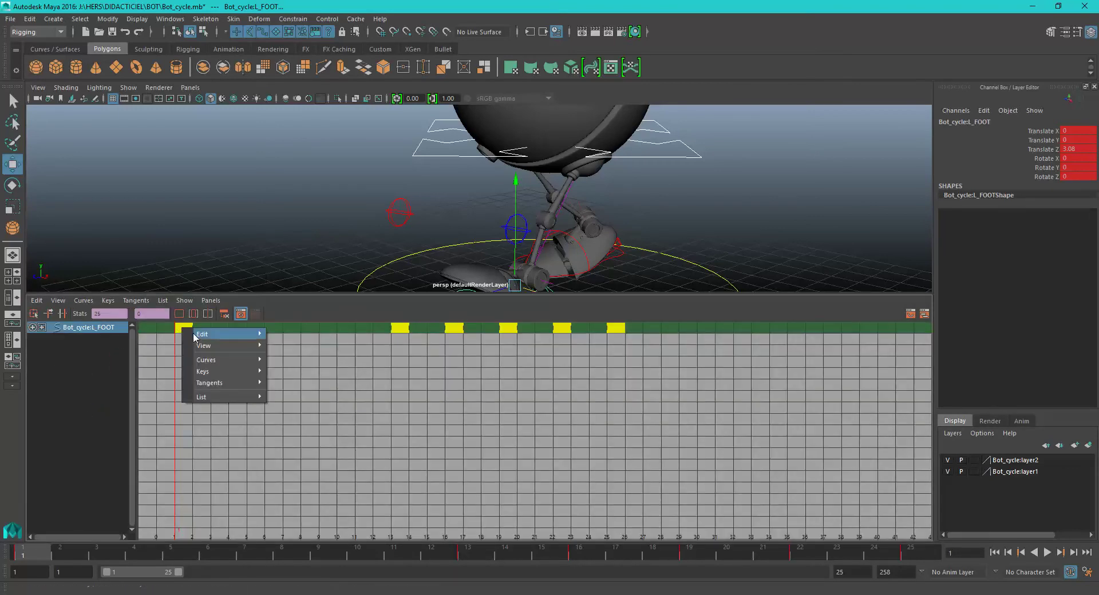
mouse_move(193, 332)
click(324, 383)
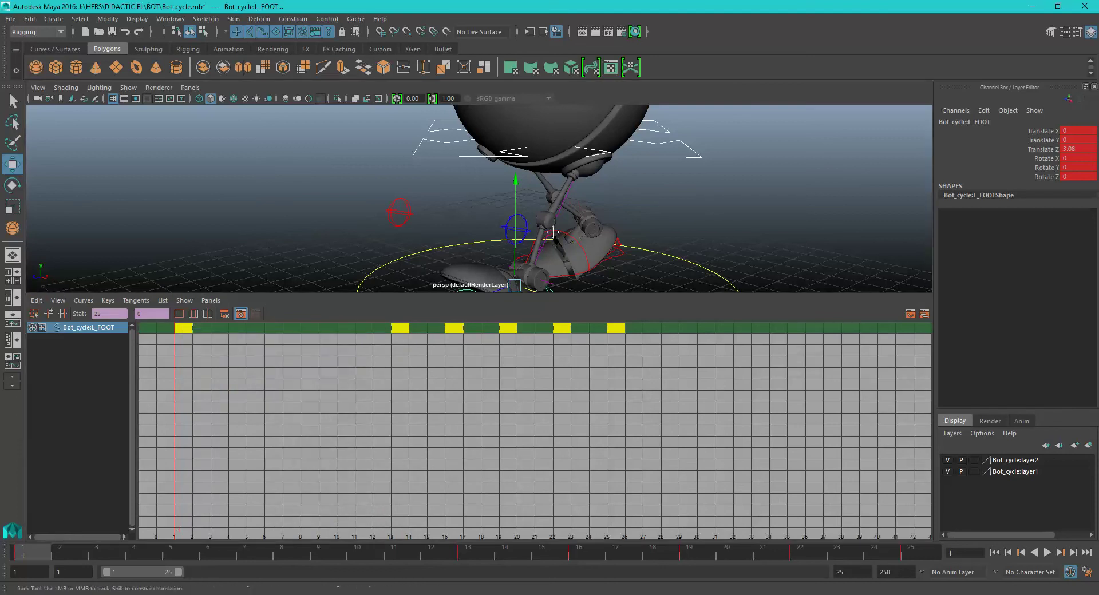
Paste the copied left foot keys onto the R_FOOT control with the current time at frame 1.
alt+middle_drag(553, 232, 522, 206)
click(595, 234)
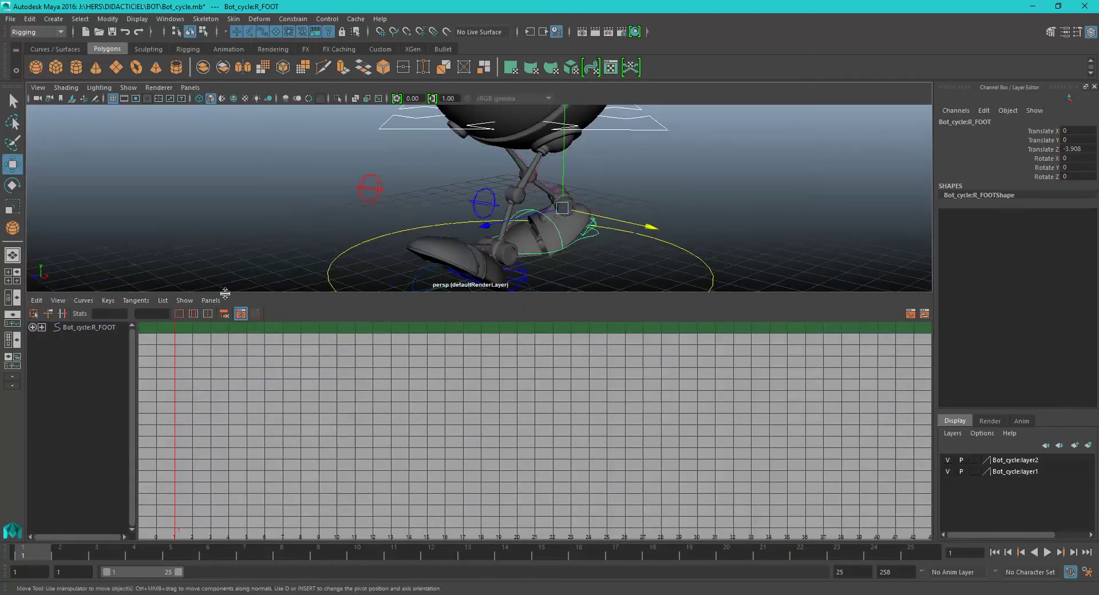
click(99, 327)
right_click(273, 331)
mouse_move(280, 332)
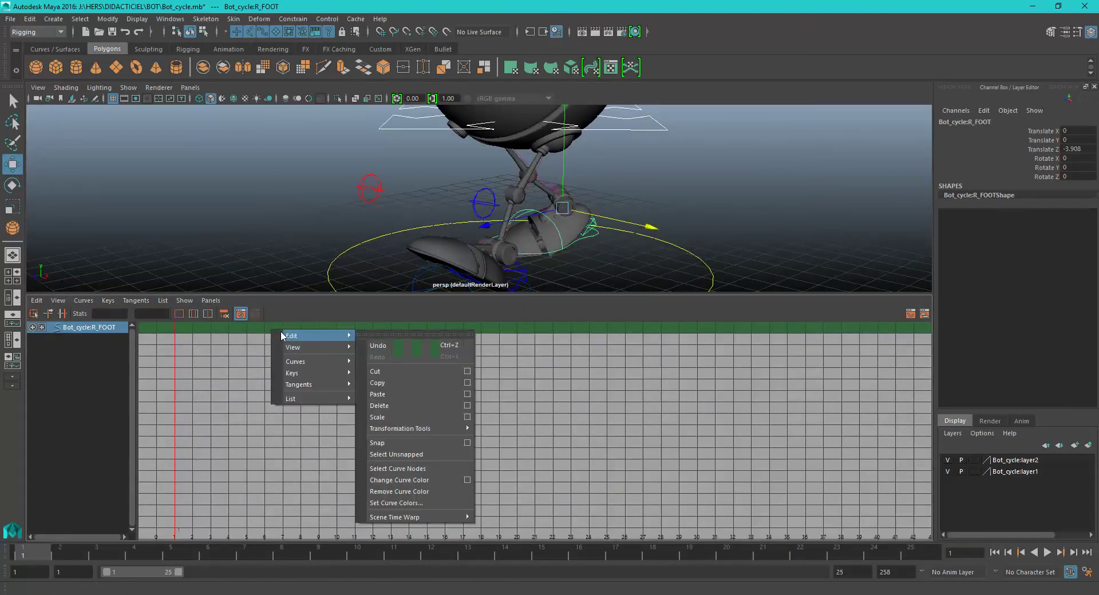
click(430, 393)
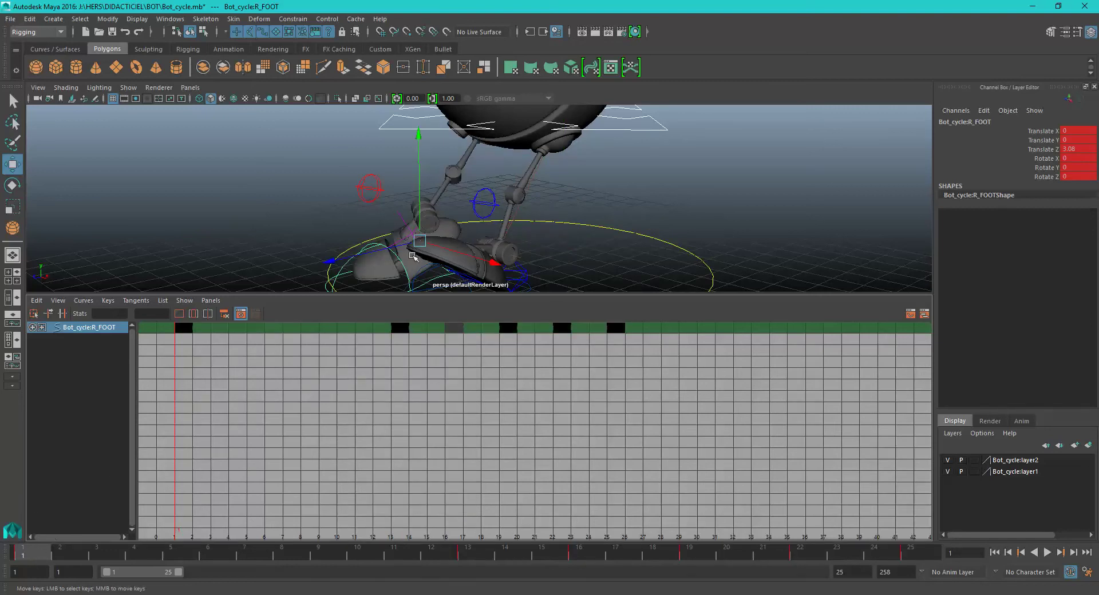
Select the left heel IK control behind the foot.
alt+drag(433, 251, 383, 213)
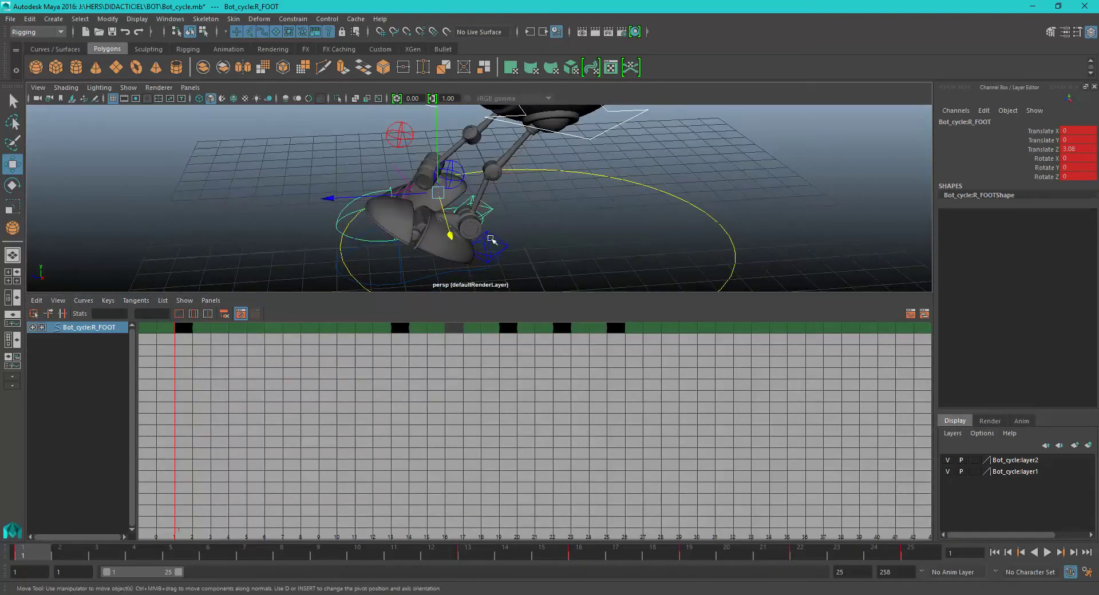
click(490, 246)
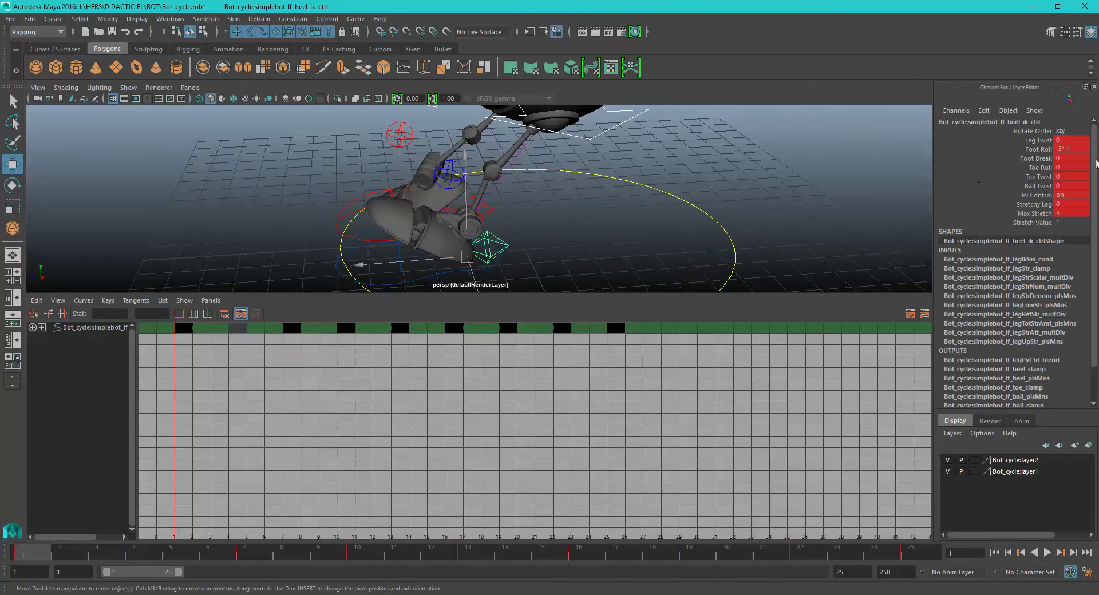
click(1037, 149)
middle_drag(822, 203, 771, 209)
key(ctrl+z)
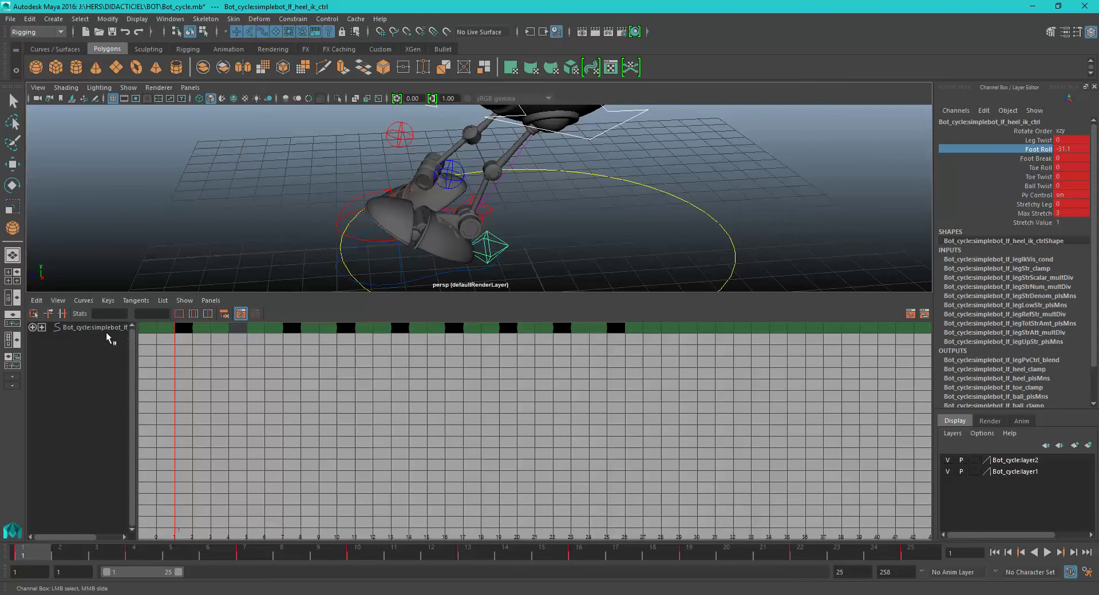
Copy all keys of the left heel IK control in the Dope Sheet.
click(107, 328)
right_click(181, 328)
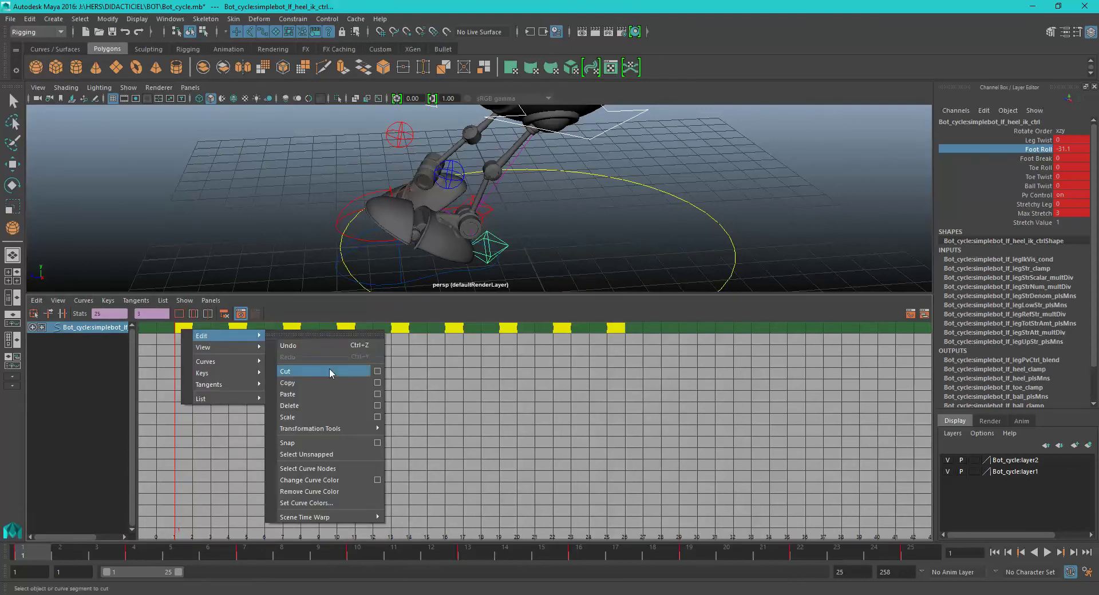
click(322, 382)
Paste the copied heel keys onto the right heel IK control.
alt+drag(523, 230, 497, 219)
click(502, 203)
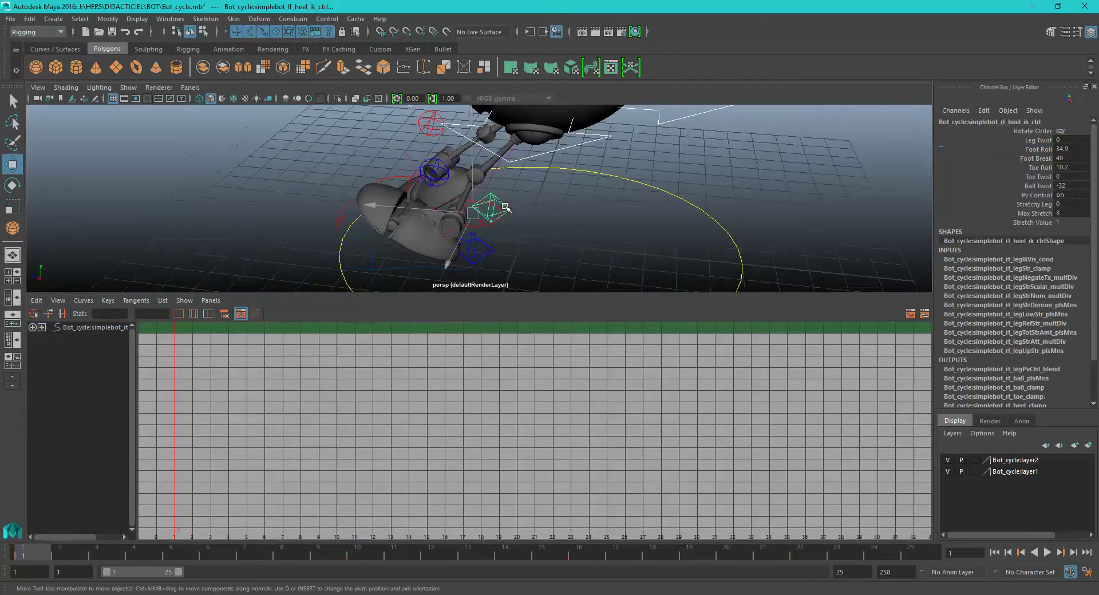
click(101, 328)
right_click(232, 346)
mouse_move(255, 350)
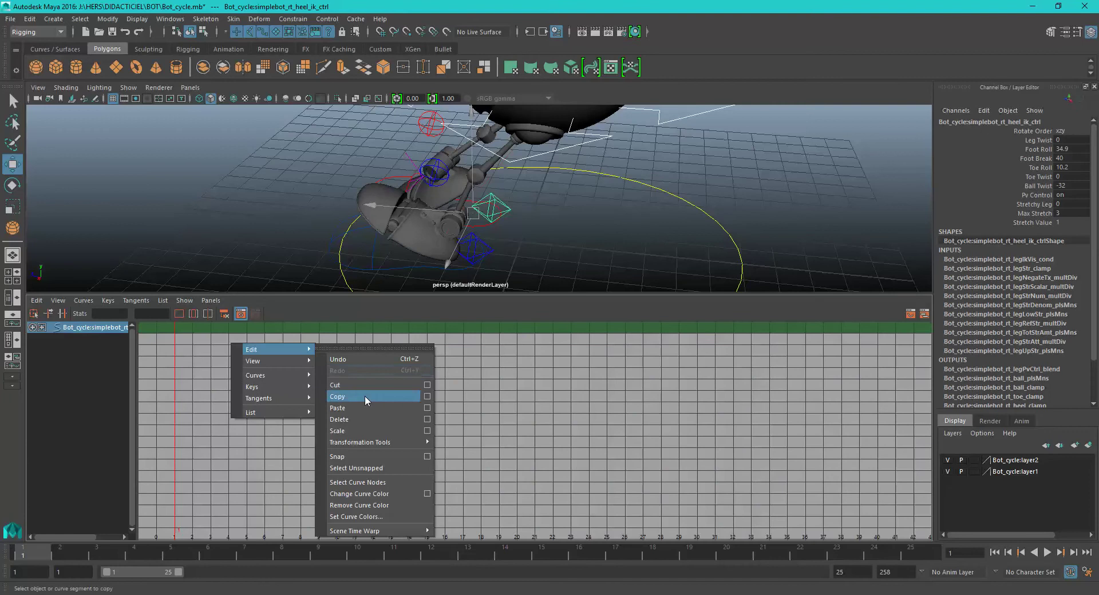
click(361, 413)
Play back the animation in the enlarged perspective view to check how both feet move, and stop it.
alt+drag(436, 235, 574, 208)
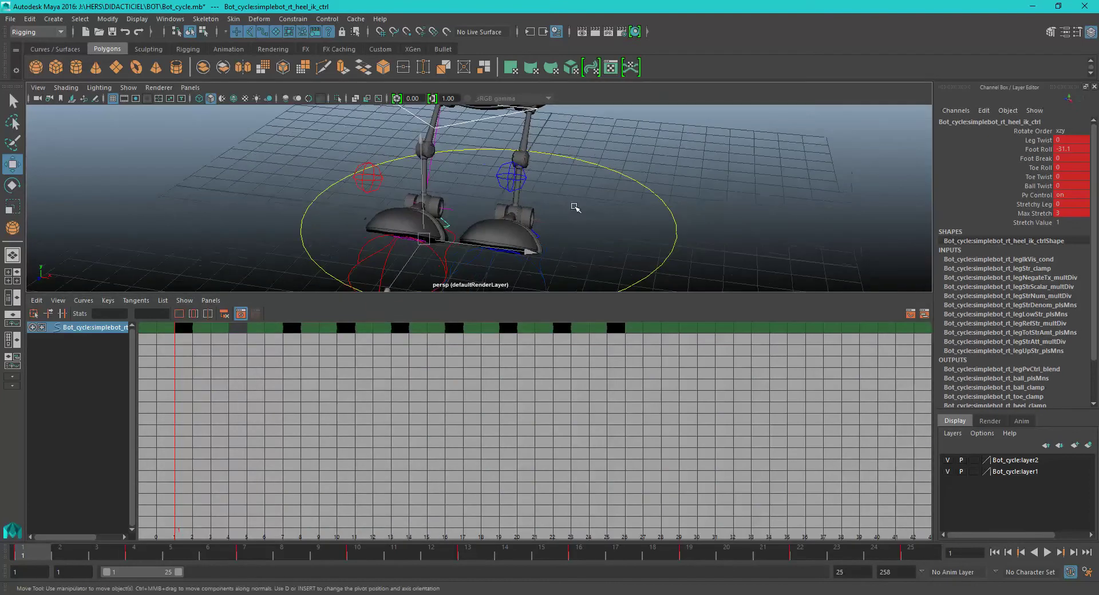
key(space)
click(1047, 552)
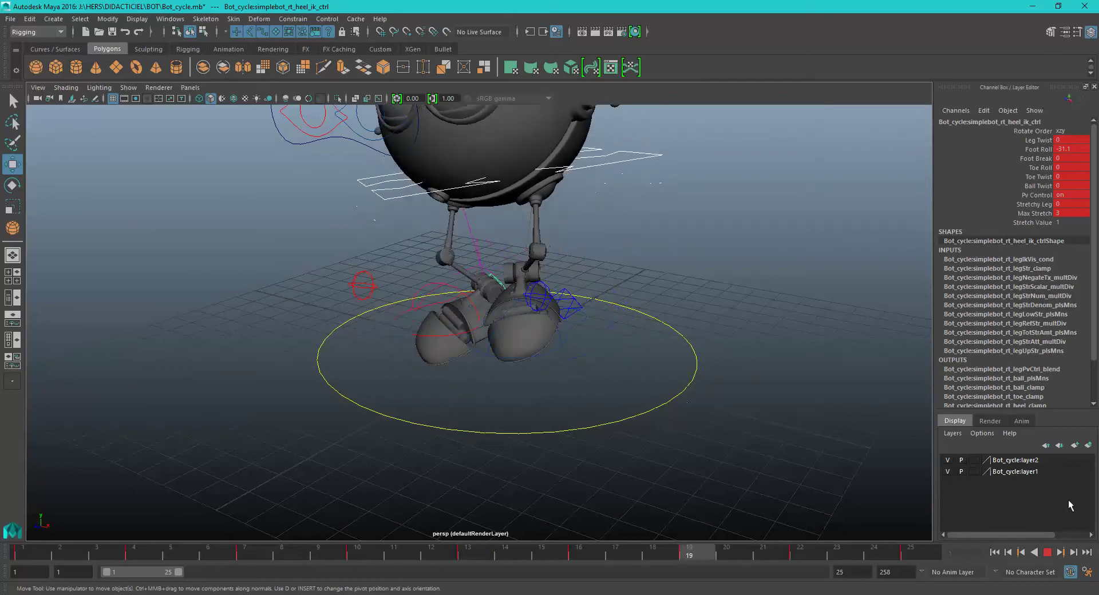
click(1051, 551)
Shift all of the R_FOOT control's keys 12 frames later so they start at frame 13.
key(space)
click(484, 201)
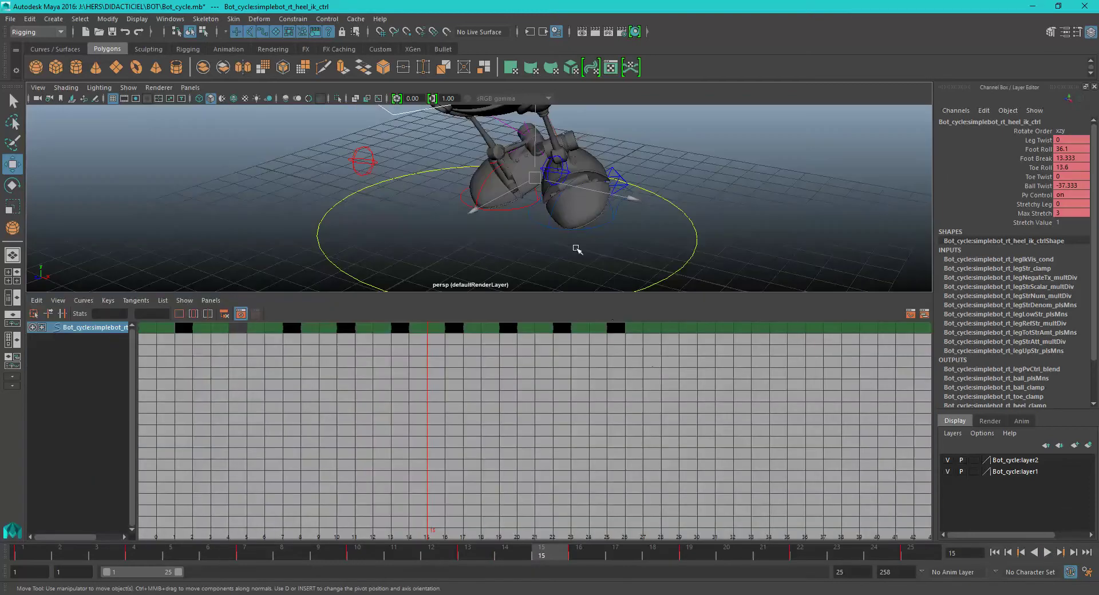
alt+drag(484, 201, 491, 245)
click(496, 248)
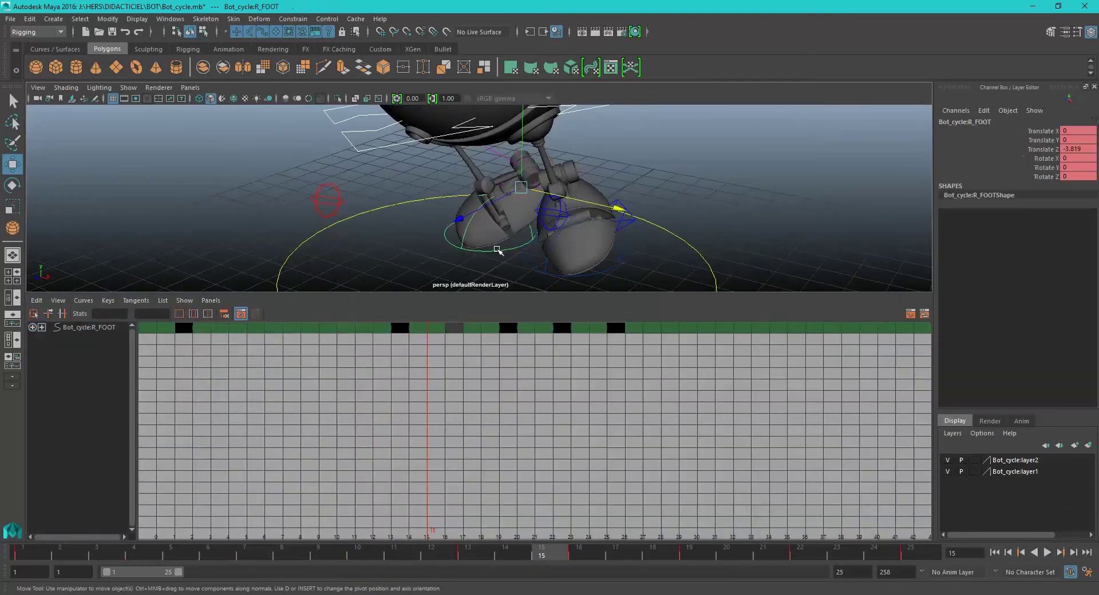
drag(182, 341, 631, 325)
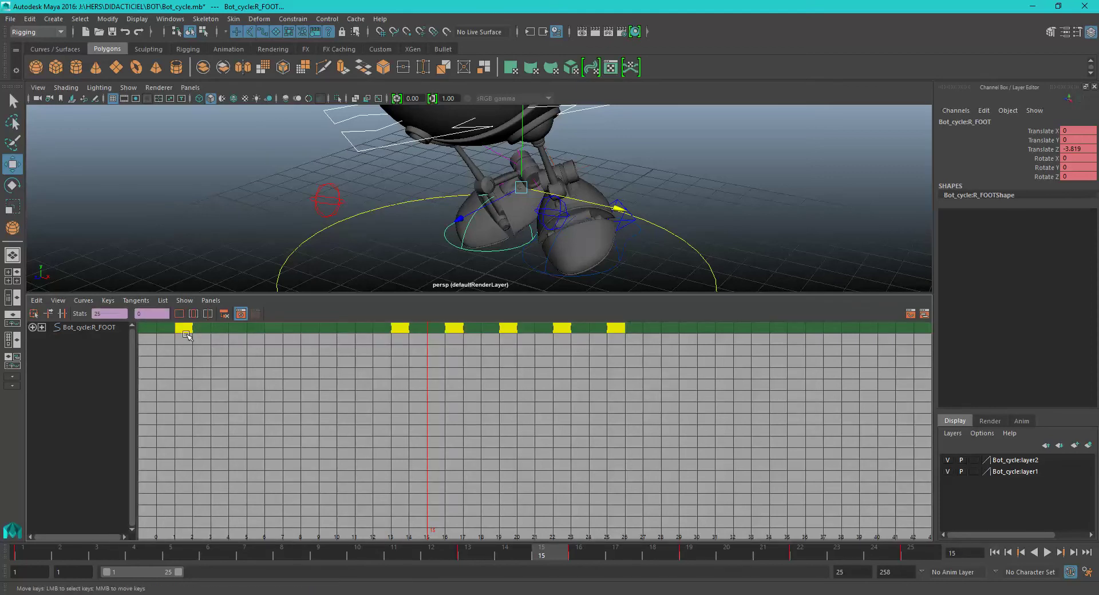
middle_drag(186, 332, 404, 345)
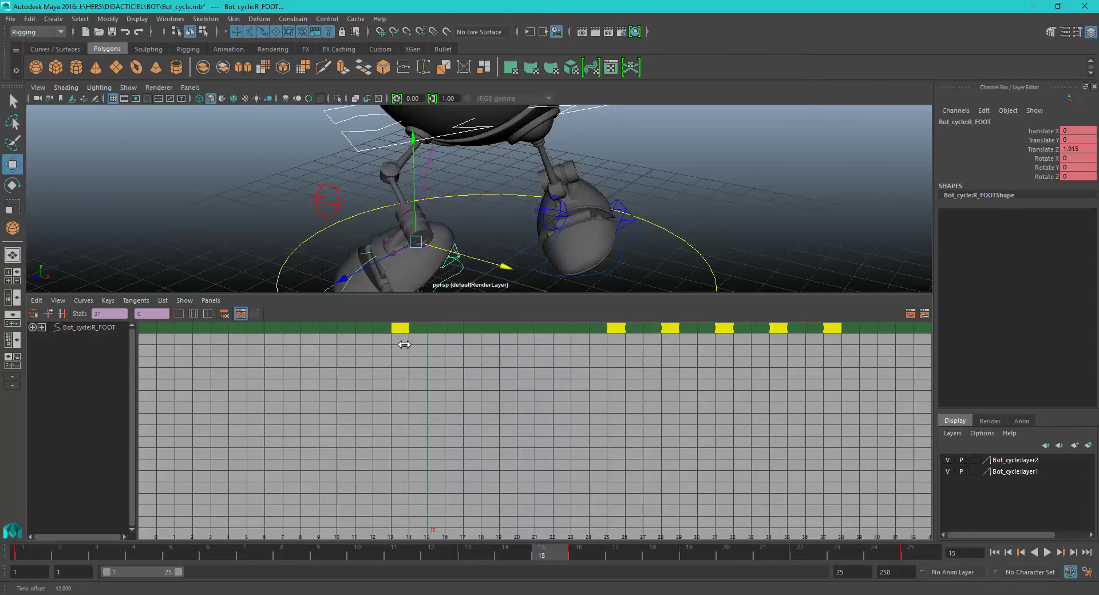
Shift all keys of the right heel IK control 12 frames later so they start at frame 13.
alt+middle_drag(483, 206, 480, 172)
alt+drag(480, 173, 450, 180)
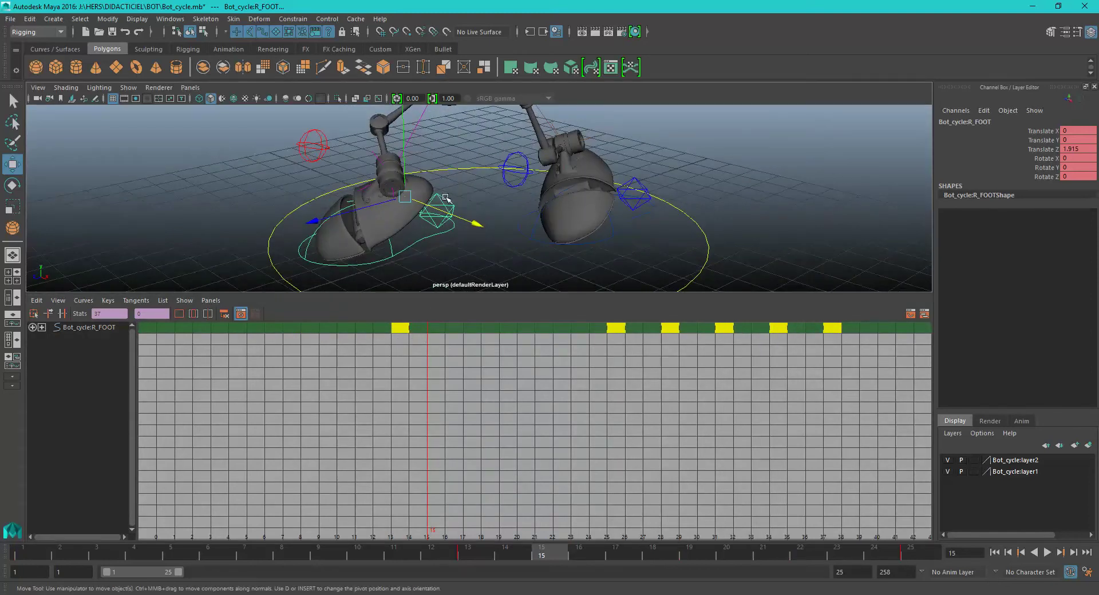
click(446, 198)
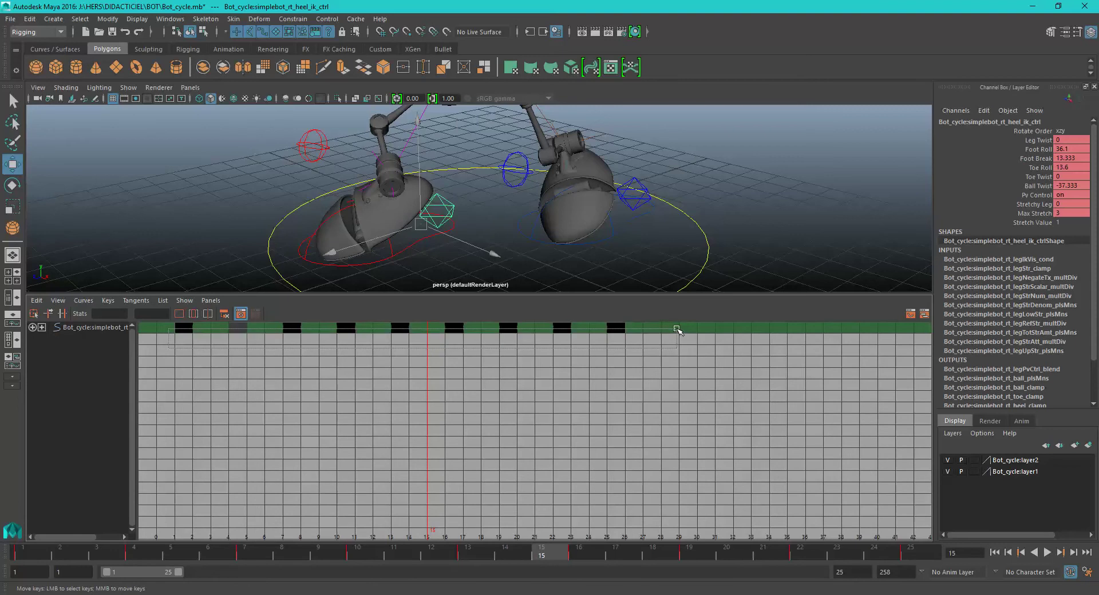
click(119, 328)
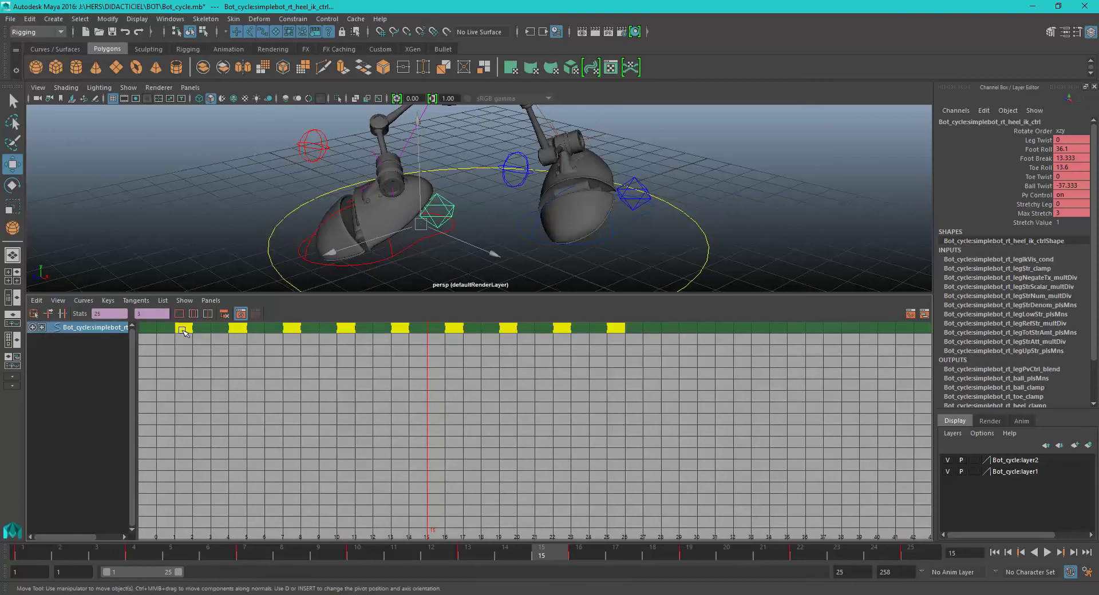
middle_drag(184, 329, 404, 337)
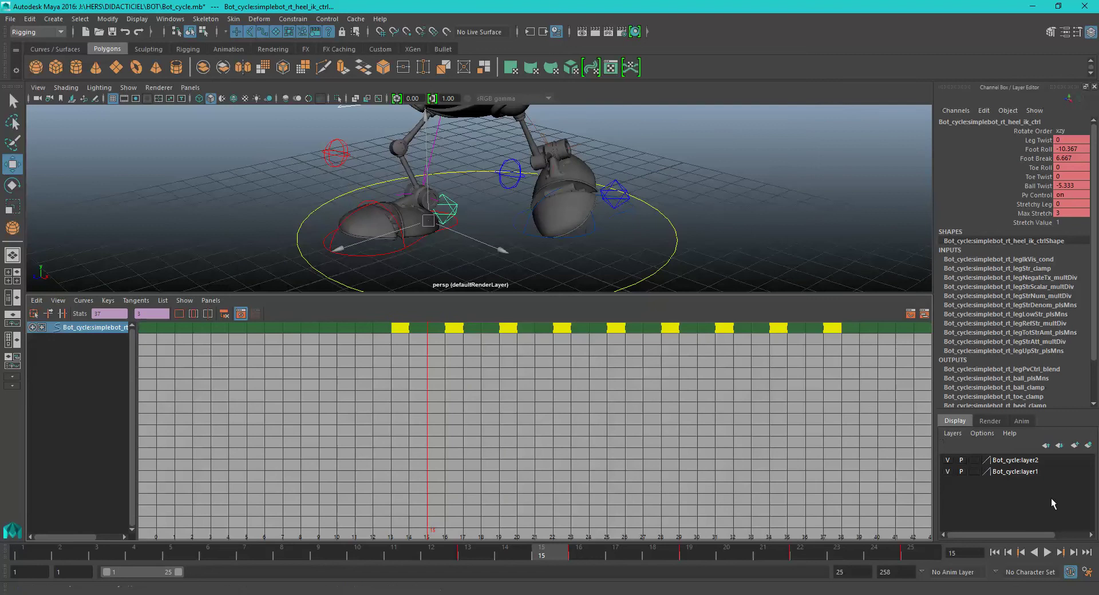
Play the walk cycle briefly and compare the right foot's pose at frames 1 and 25.
click(1047, 553)
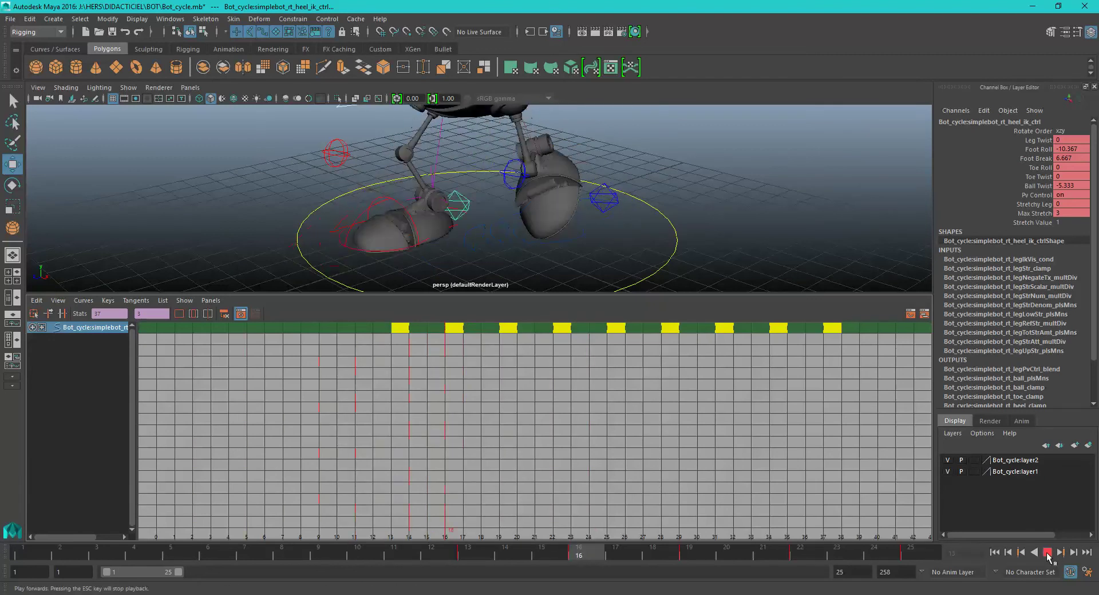
click(1047, 552)
click(41, 554)
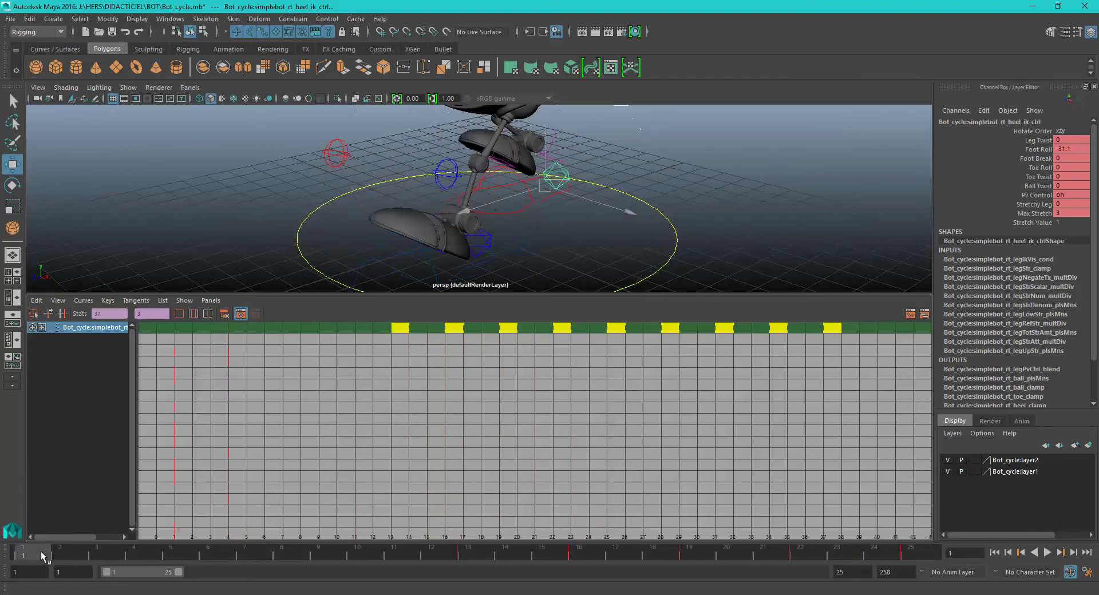
click(914, 557)
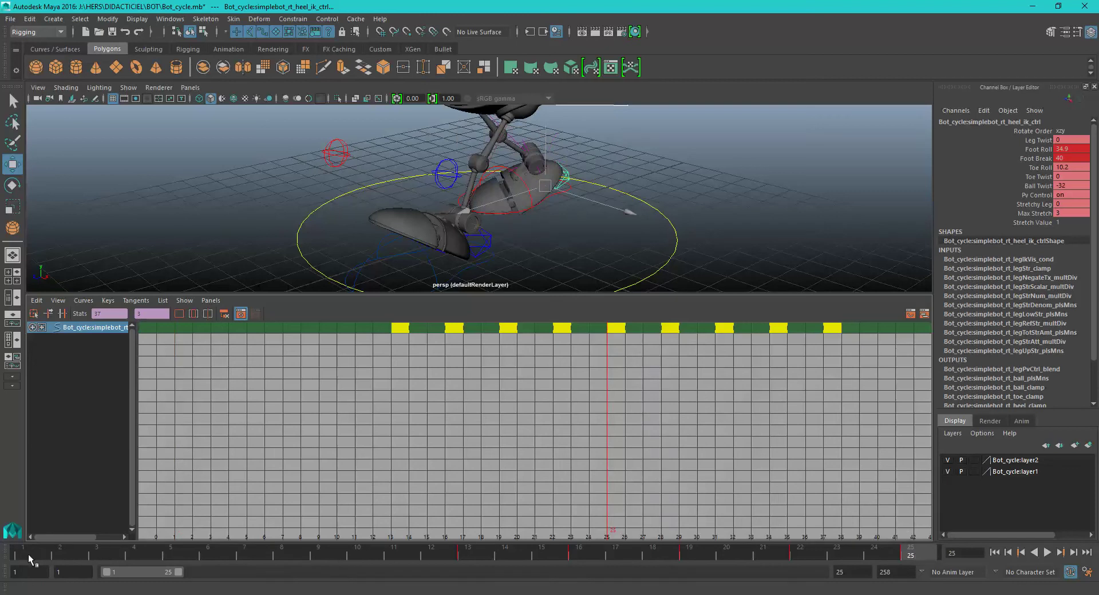
click(28, 556)
click(911, 553)
click(31, 550)
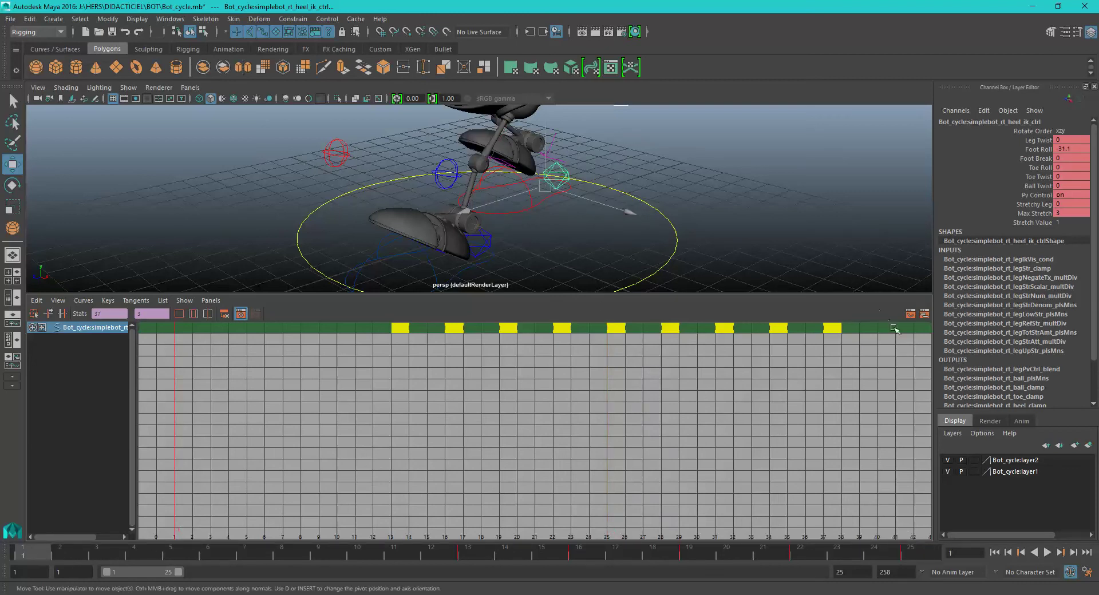
Set the Pre Infinity of the right heel IK control's curves to Cycle in the Graph Editor and check the pose at frame 25.
click(910, 314)
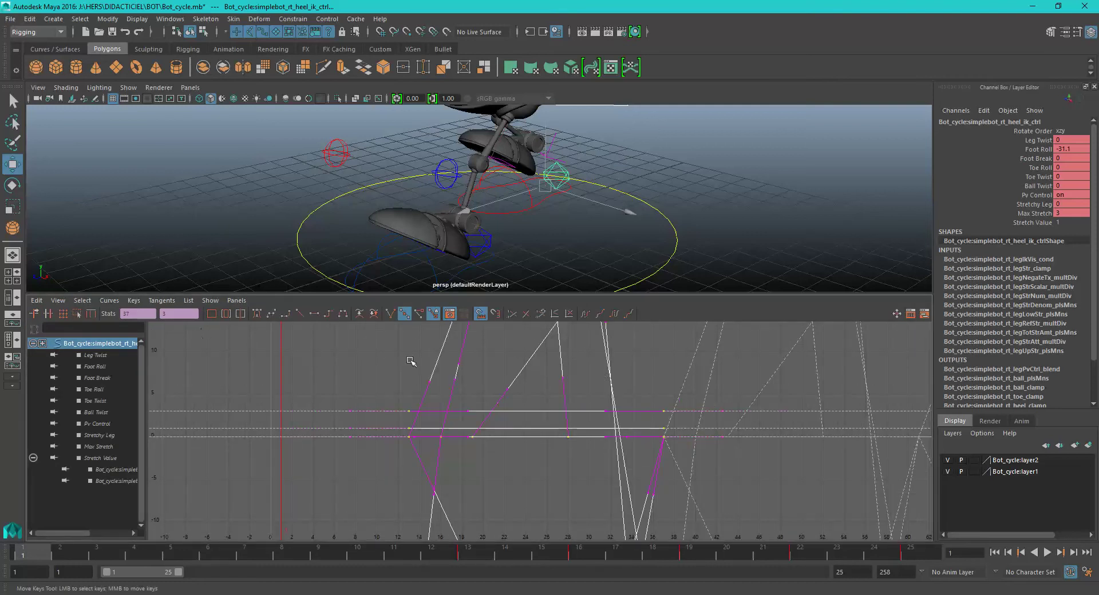
scroll(411, 360, down, 2)
key(f)
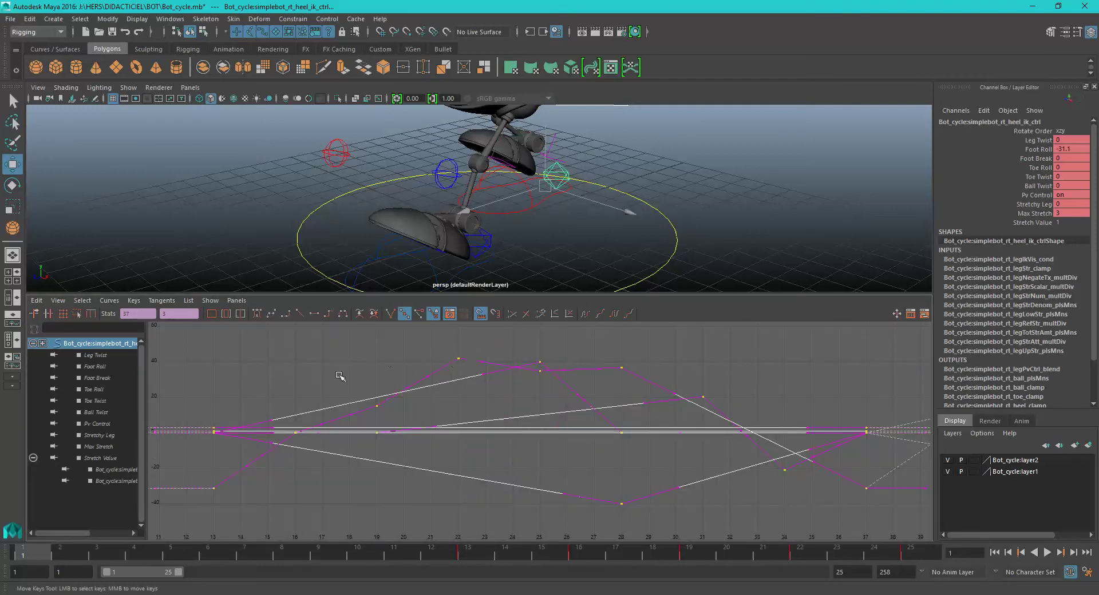
alt+middle_drag(339, 376, 507, 382)
scroll(503, 383, down, 4)
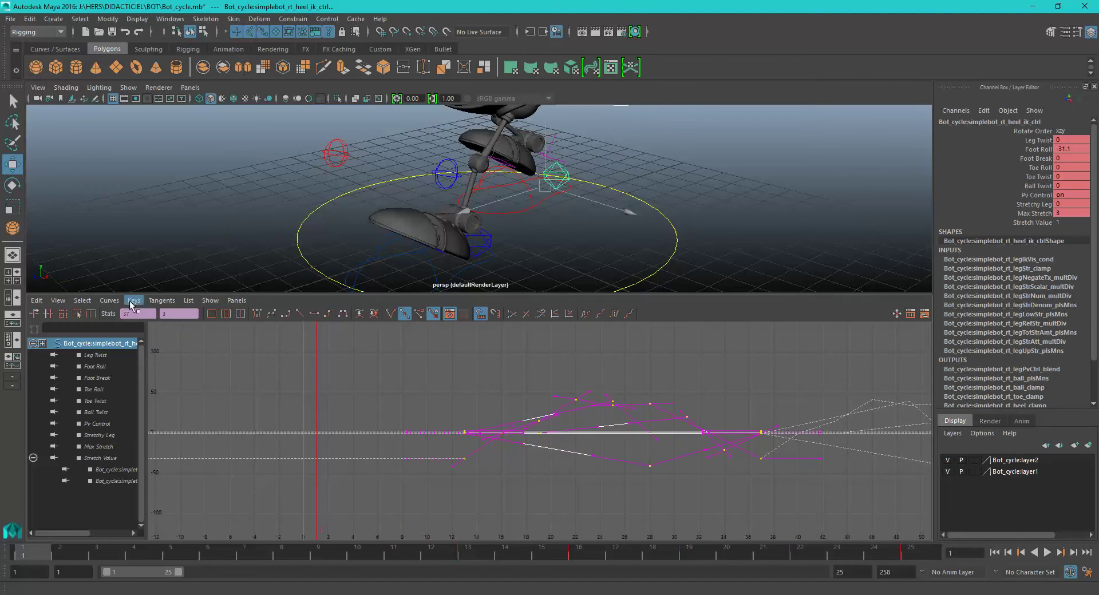
click(109, 300)
mouse_move(193, 322)
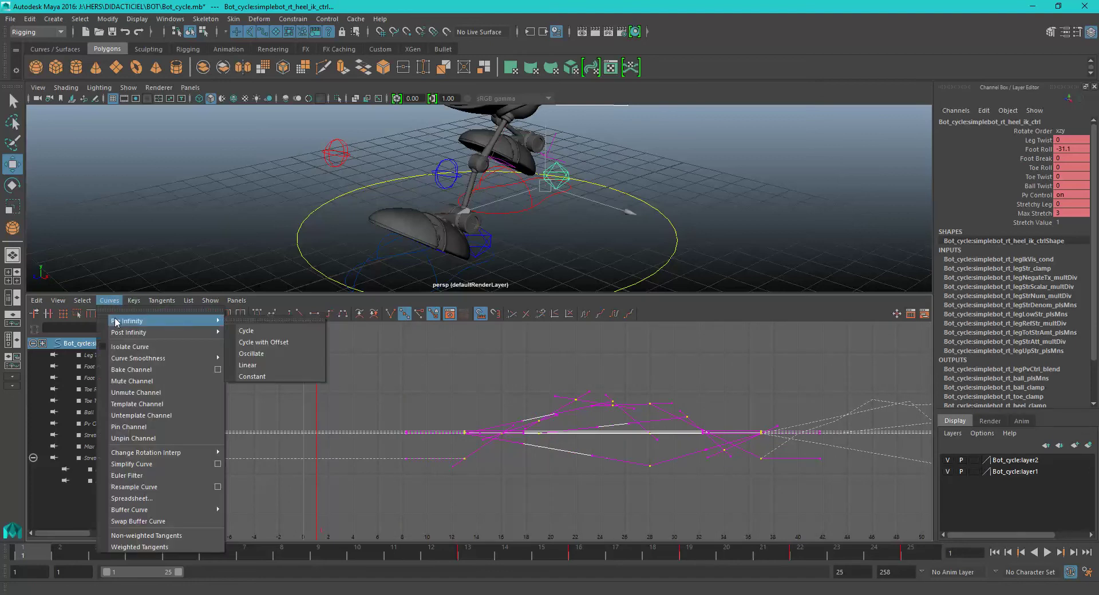
click(264, 331)
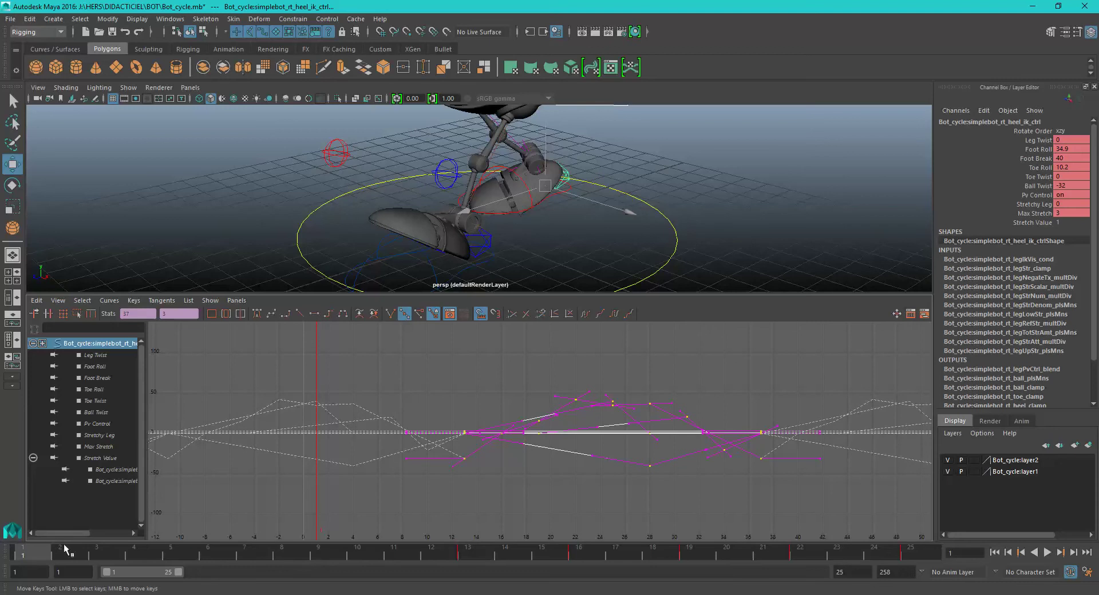
click(919, 554)
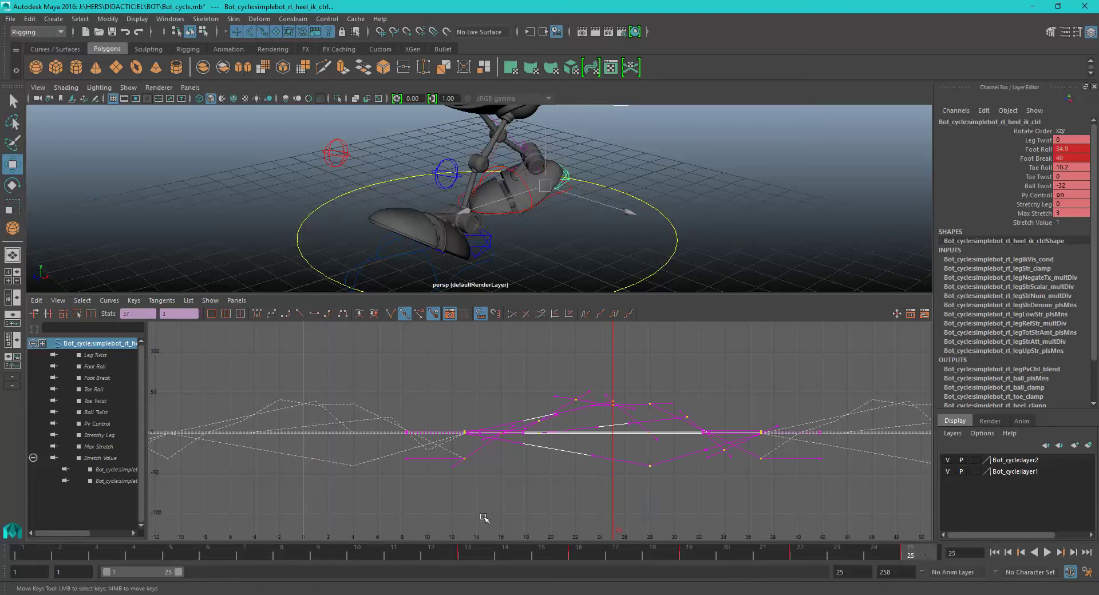
key(space)
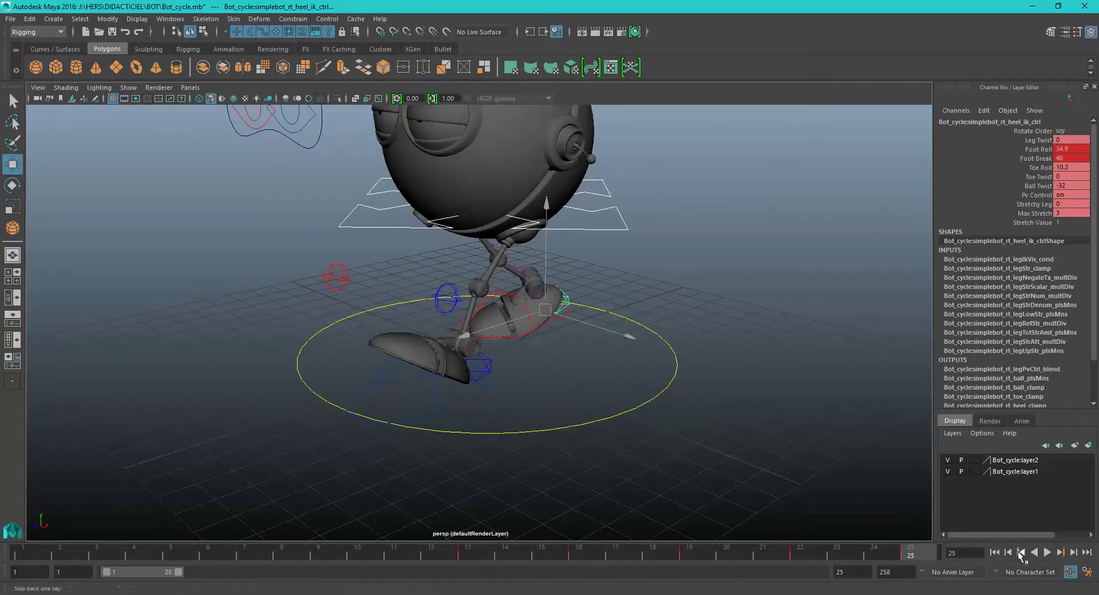
Play the walk cycle and examine the feet from a changed viewing angle.
click(1047, 552)
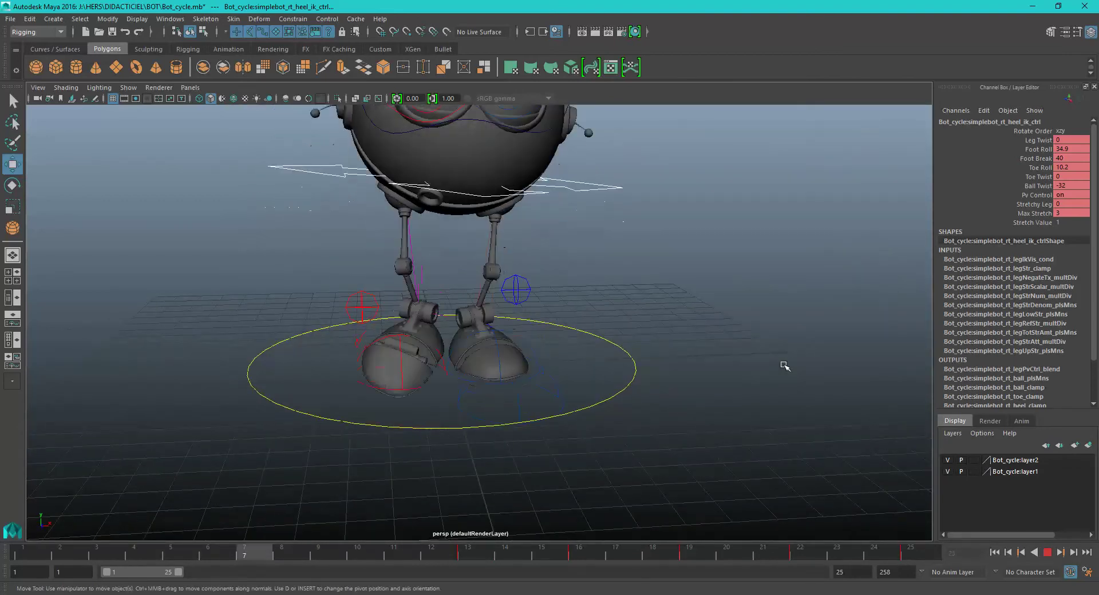
mouse_move(783, 367)
alt+mouse_down()
mouse_move(769, 365)
mouse_move(779, 374)
alt+mouse_up()
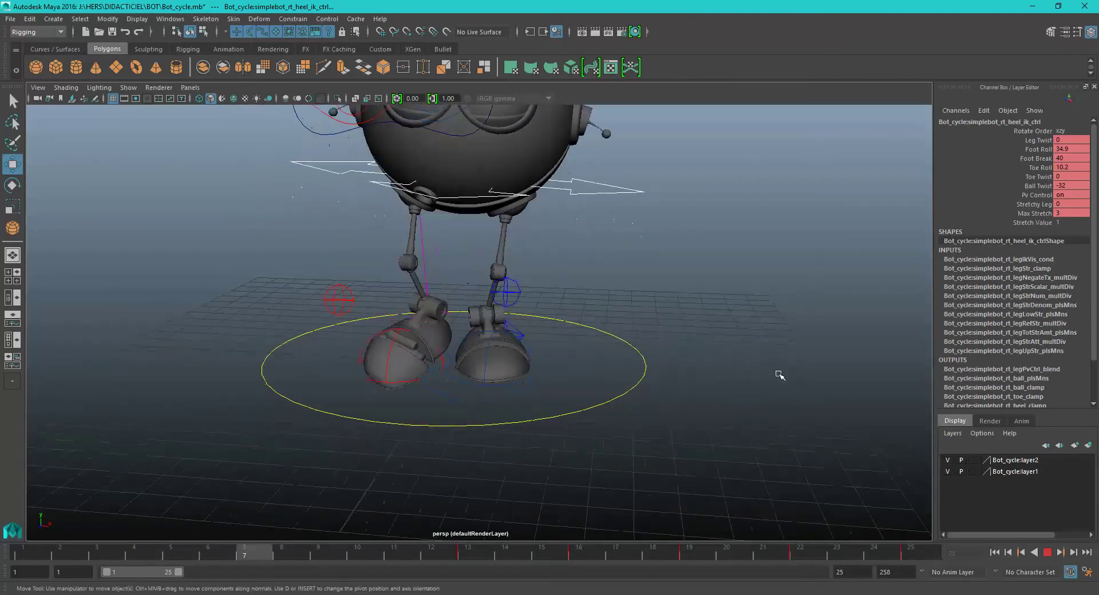
click(1048, 553)
Try moving the L_FOOT and R_FOOT controls sideways at frame 13 and undo each move.
scroll(704, 456, up, 3)
click(594, 340)
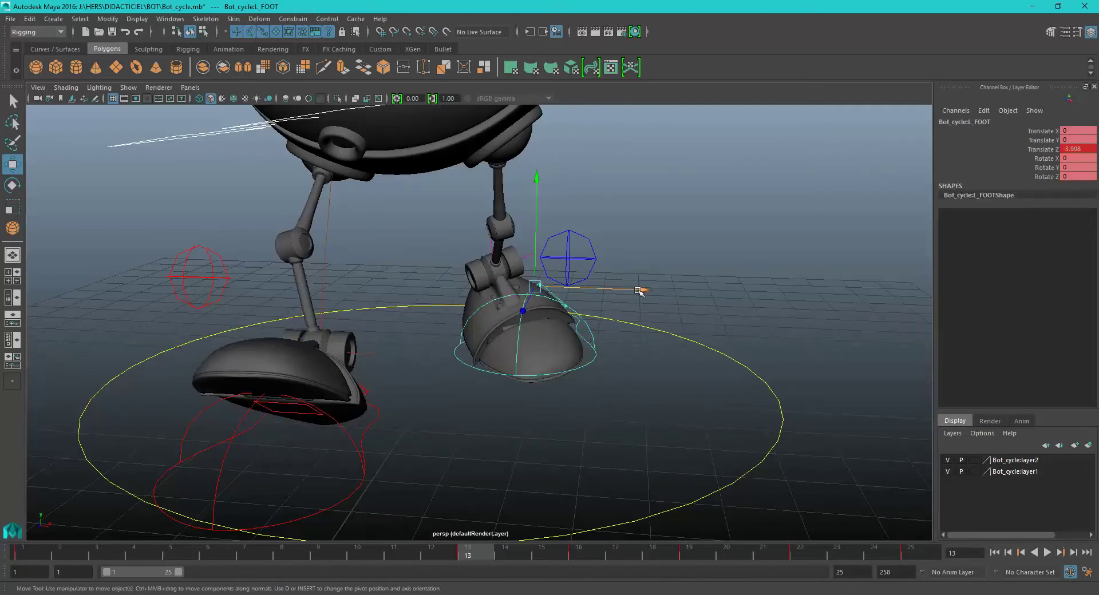
mouse_move(639, 293)
mouse_down()
mouse_move(699, 289)
mouse_move(624, 293)
mouse_move(647, 293)
mouse_up()
key(ctrl+z)
alt+middle_drag(439, 412, 457, 387)
alt+drag(456, 387, 540, 280)
click(400, 444)
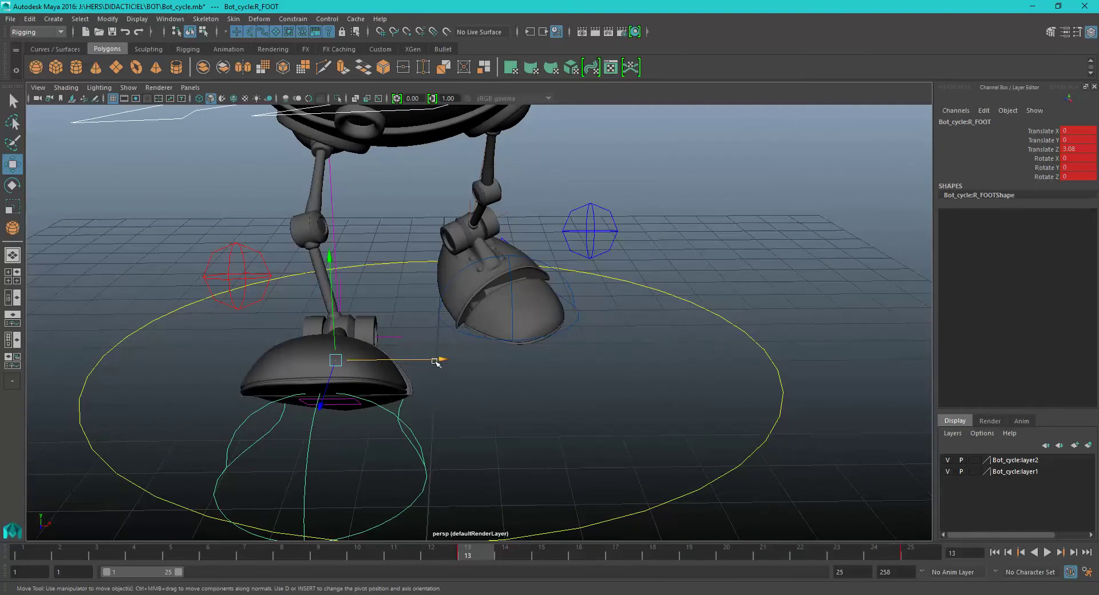
drag(438, 366, 578, 347)
key(ctrl+z)
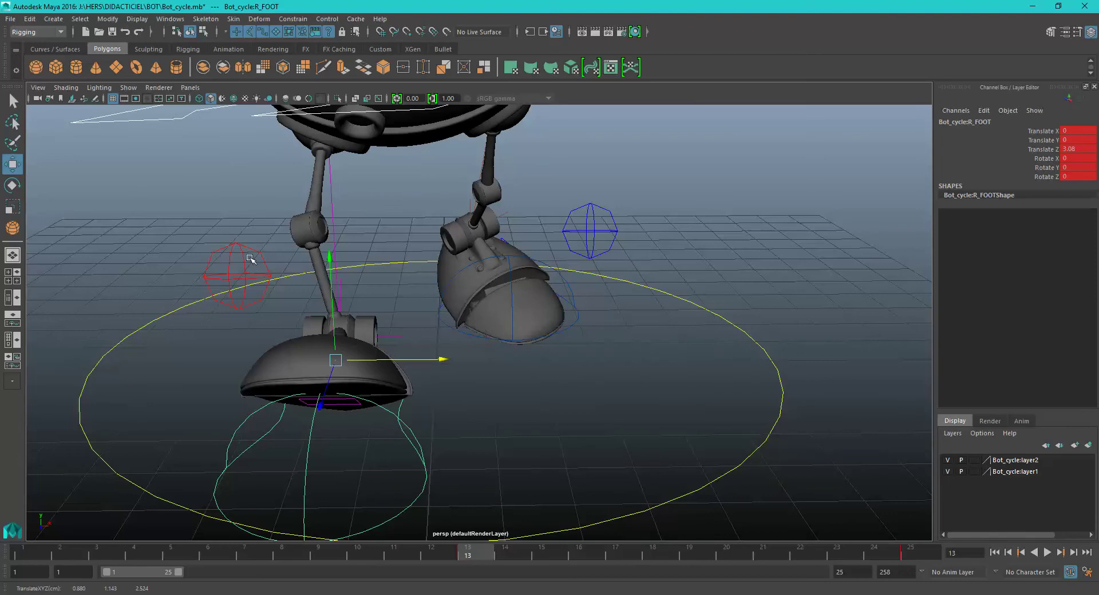
Compare the right and left knee pole vector controls, then play and scrub the left knee's animation back to frame 1.
drag(263, 241, 181, 273)
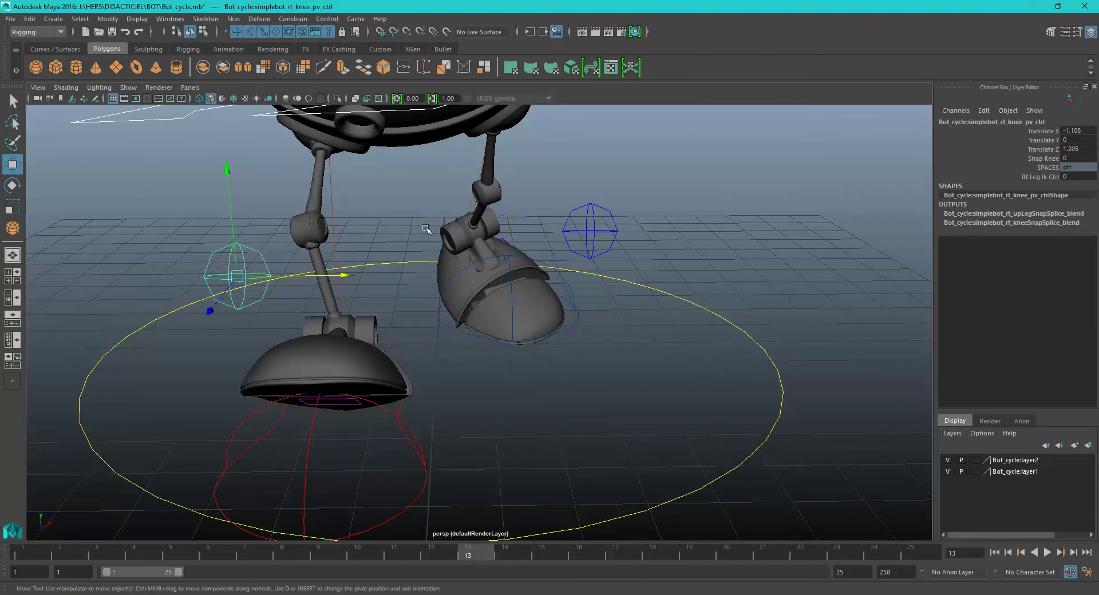
drag(629, 193, 590, 261)
key(alt+v)
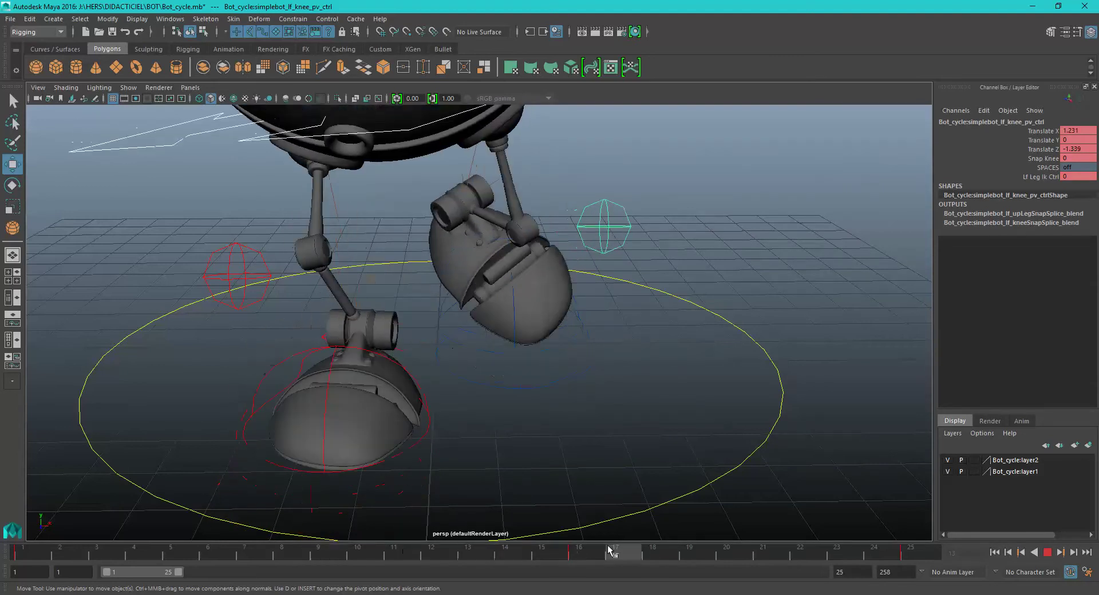
drag(329, 546, 26, 492)
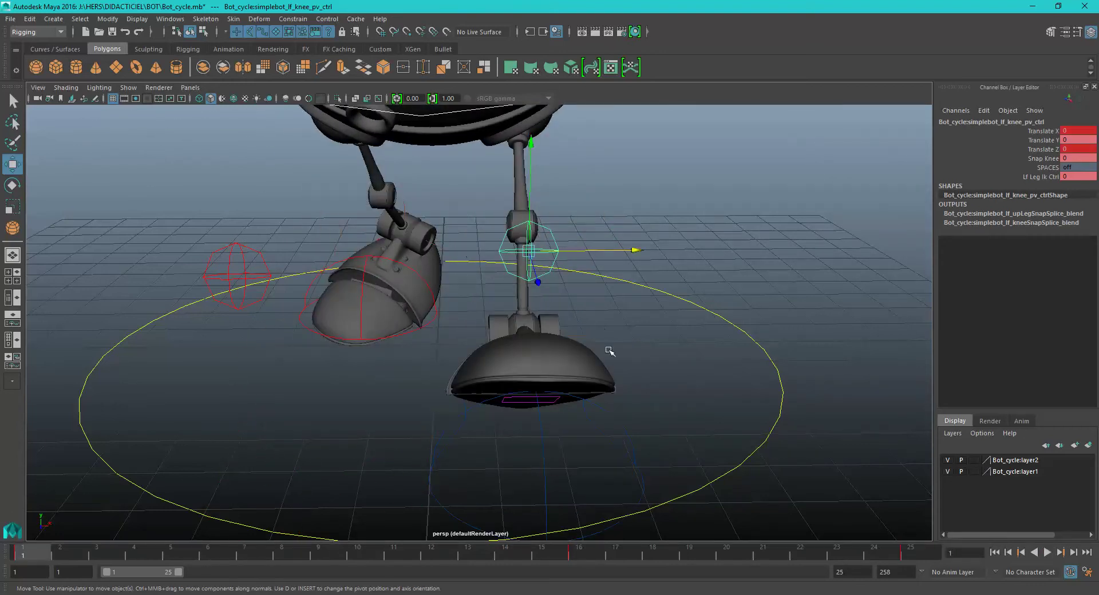
Copy all keys of the left knee pole vector control in the Dope Sheet.
key(space)
click(910, 314)
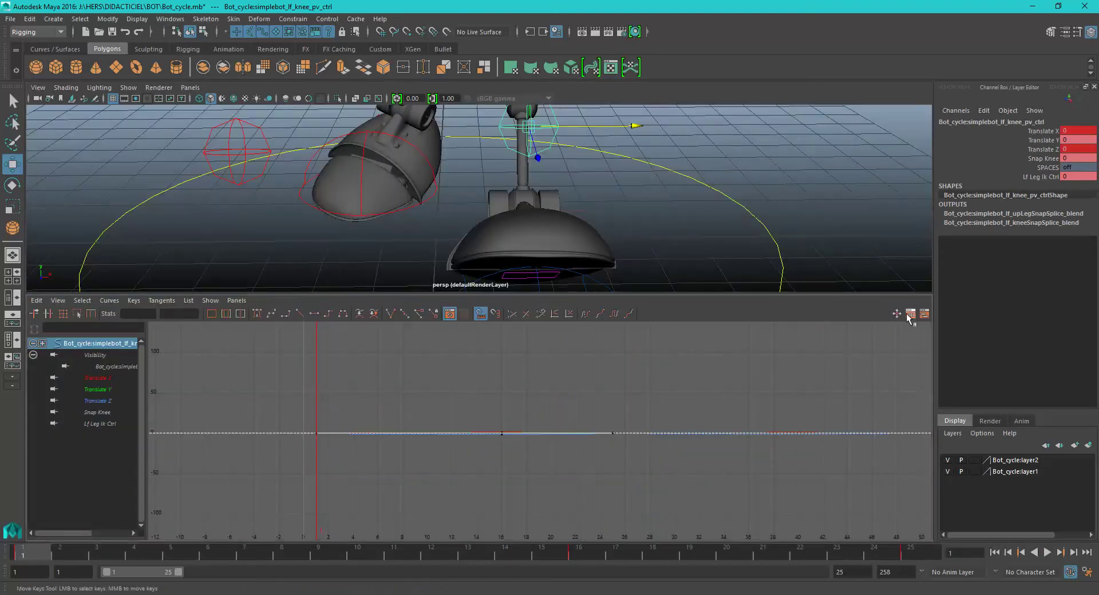
alt+middle_drag(604, 182, 607, 212)
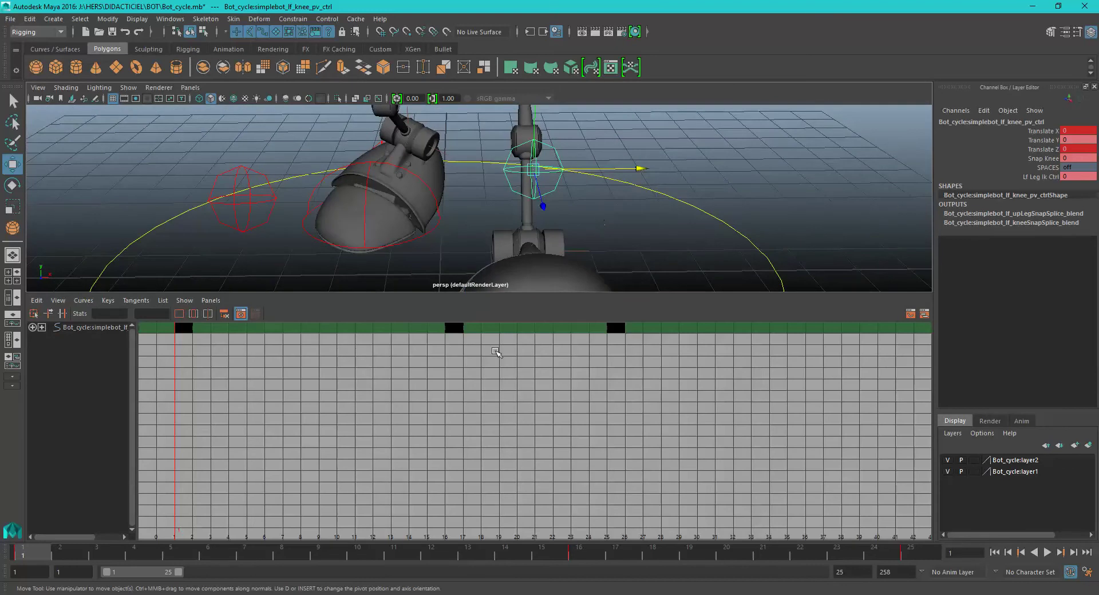
click(91, 327)
right_click(186, 330)
mouse_move(264, 333)
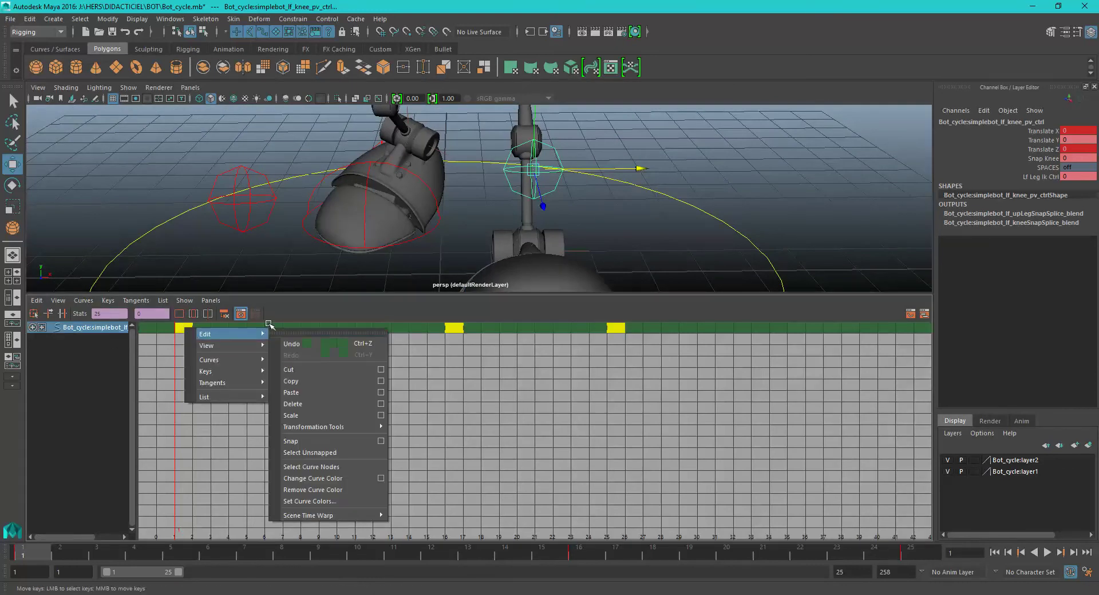
click(359, 383)
Paste the copied left knee keys onto the right knee pole vector control at frame 1.
click(244, 187)
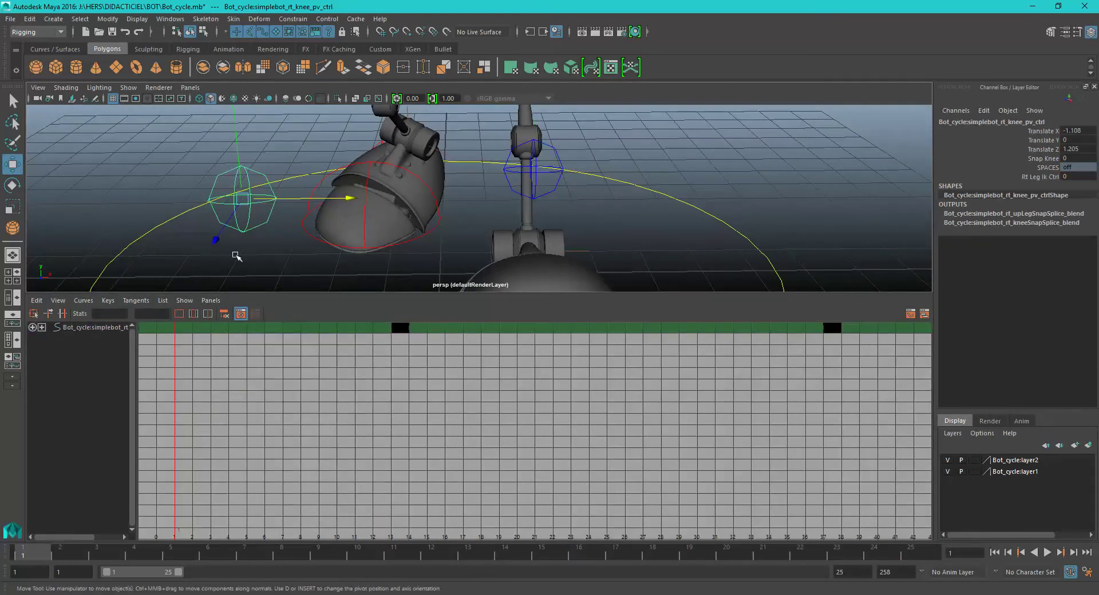
click(105, 327)
right_click(224, 333)
mouse_move(252, 343)
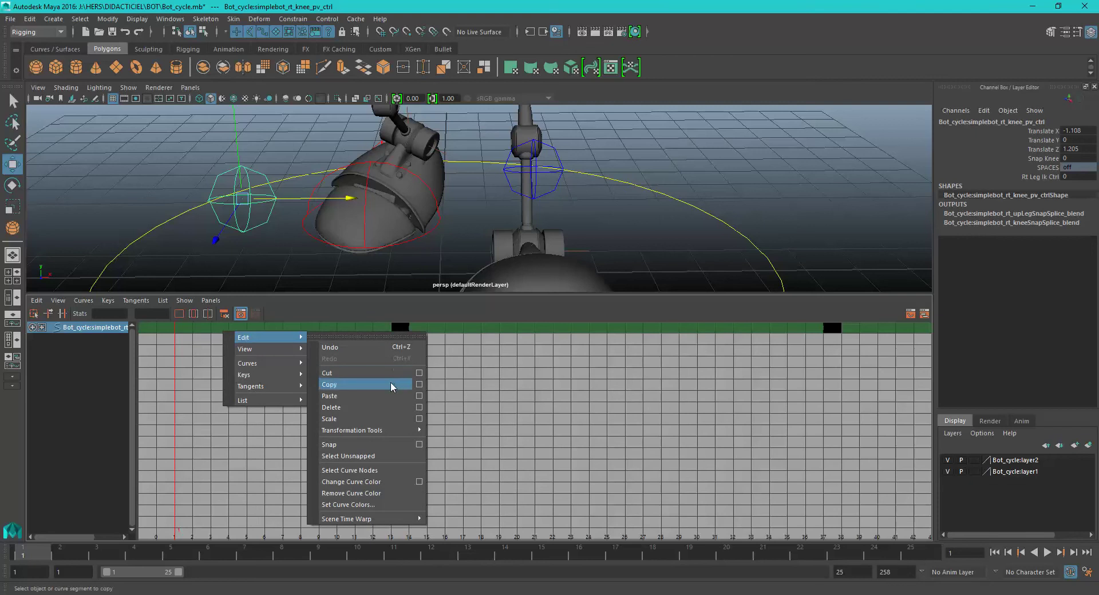
click(379, 396)
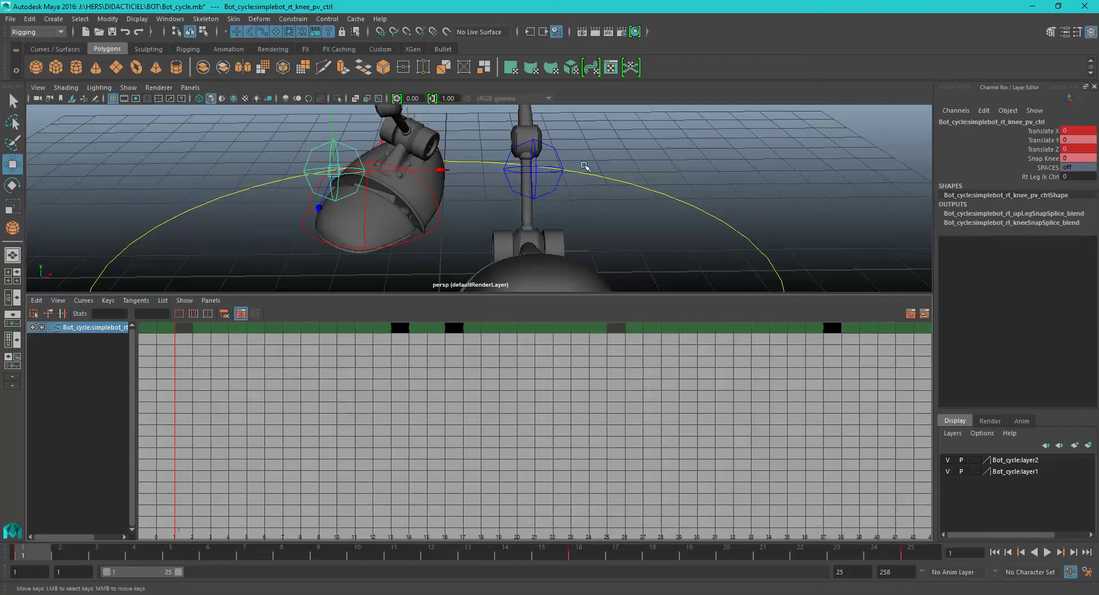
scroll(604, 155, down, 3)
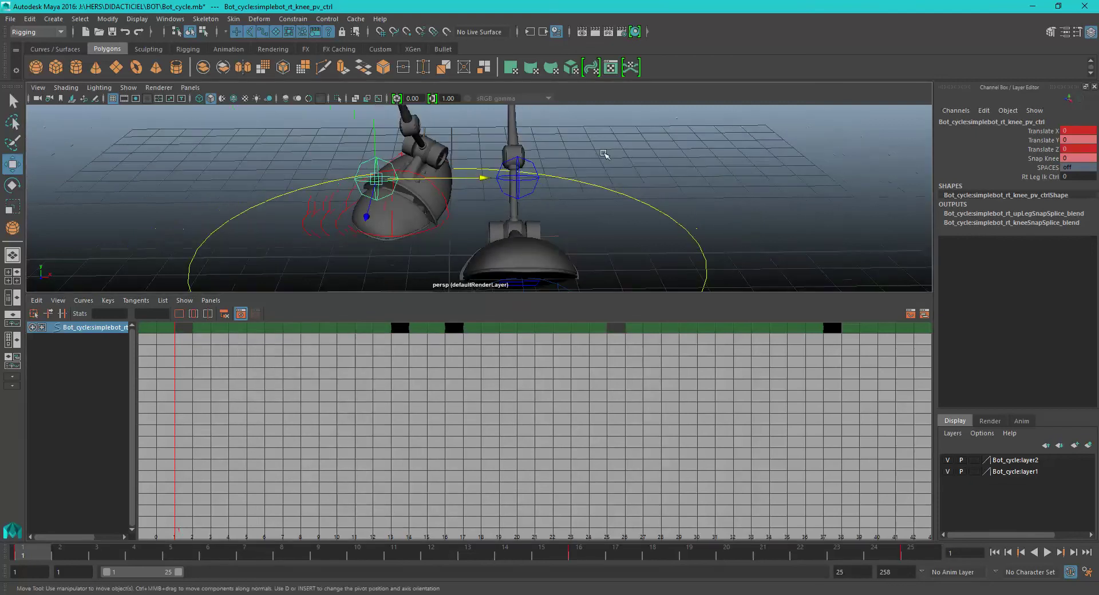
Set both Pre Infinity and Post Infinity of the right knee control's curves to Cycle in the Graph Editor.
click(910, 315)
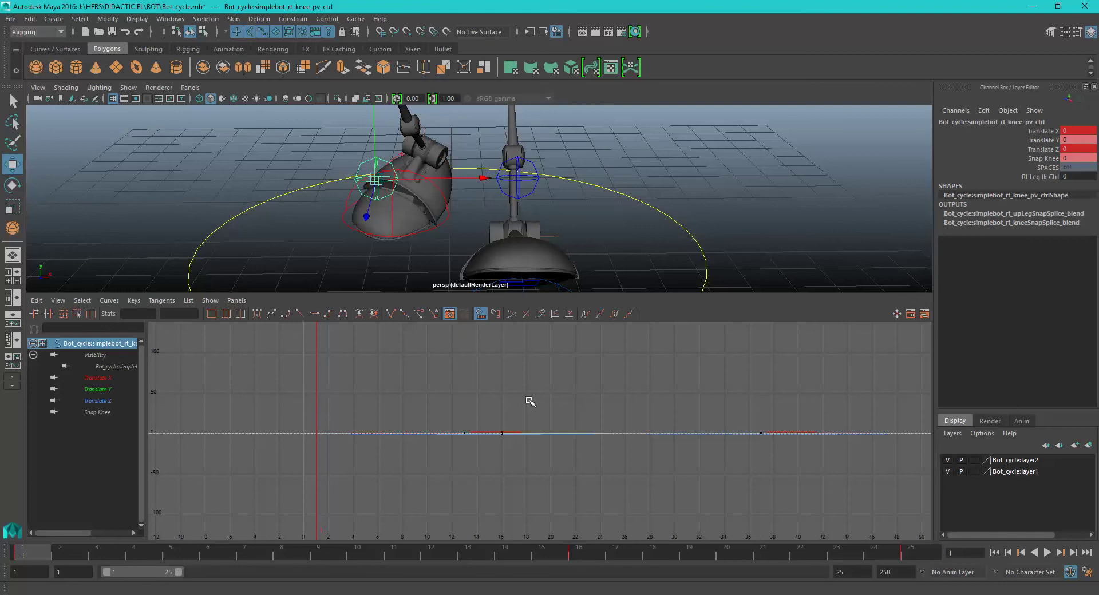
key(a)
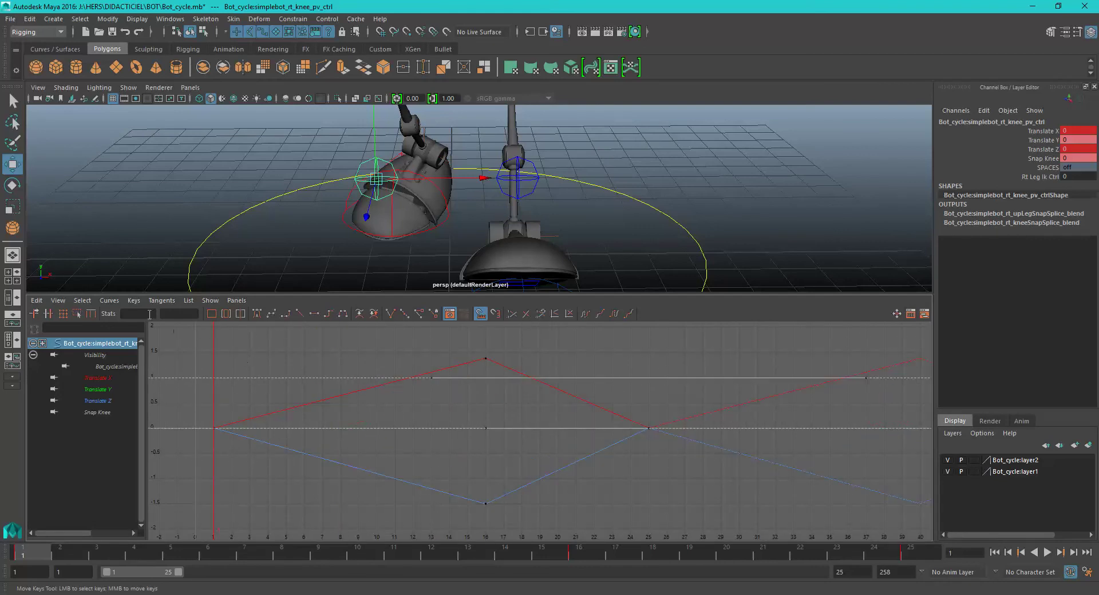
click(109, 300)
mouse_move(166, 321)
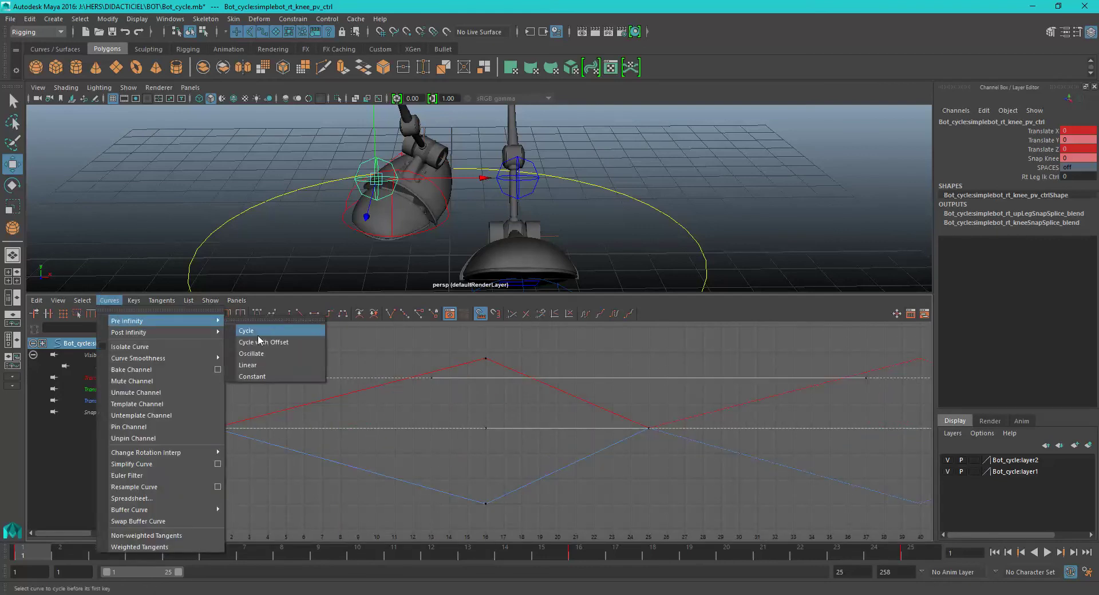
click(259, 340)
click(109, 300)
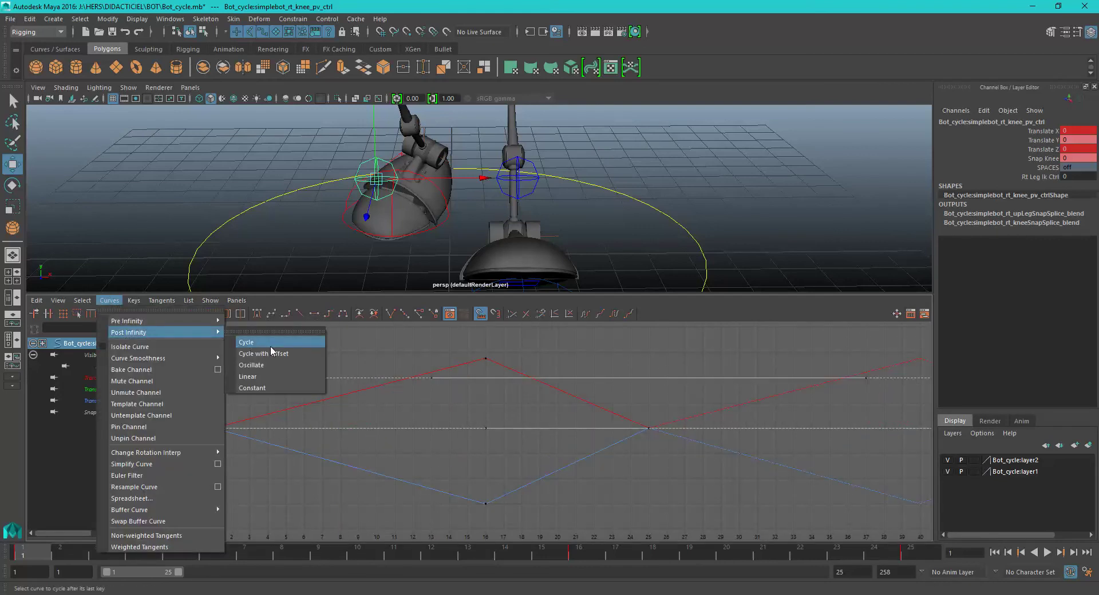
click(270, 342)
key(space)
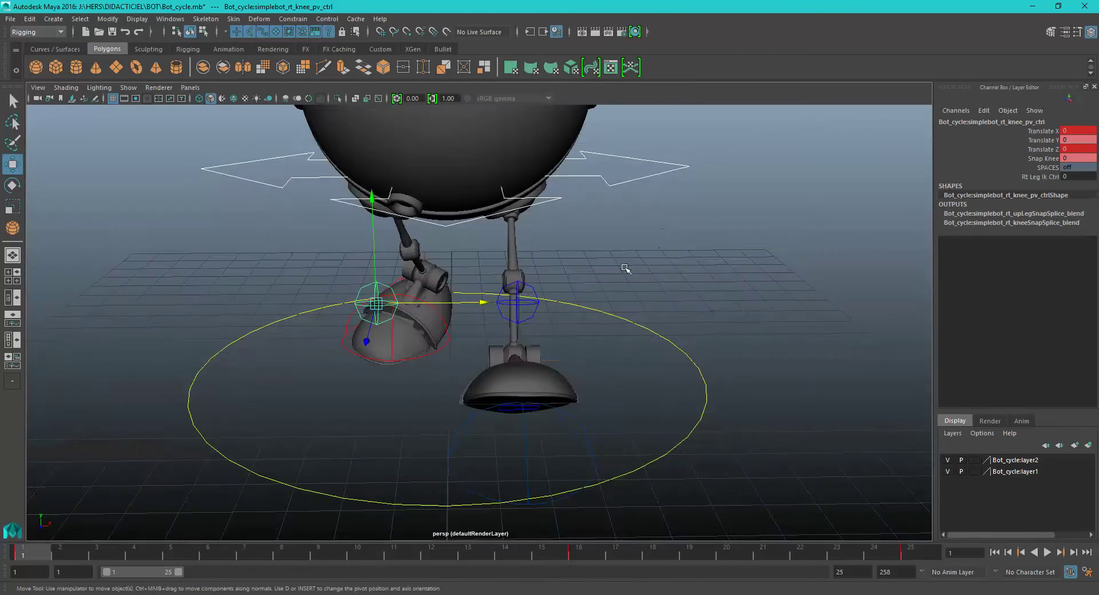
Play the walk cycle and scrub to frame 17 to check the right knee's motion.
key(alt+v)
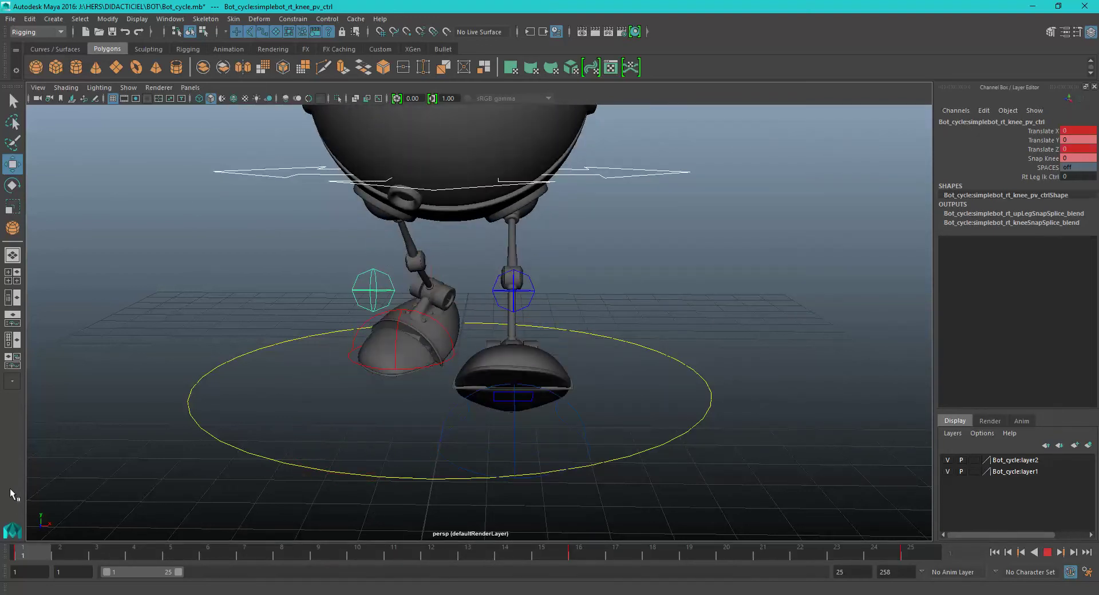
key(Escape)
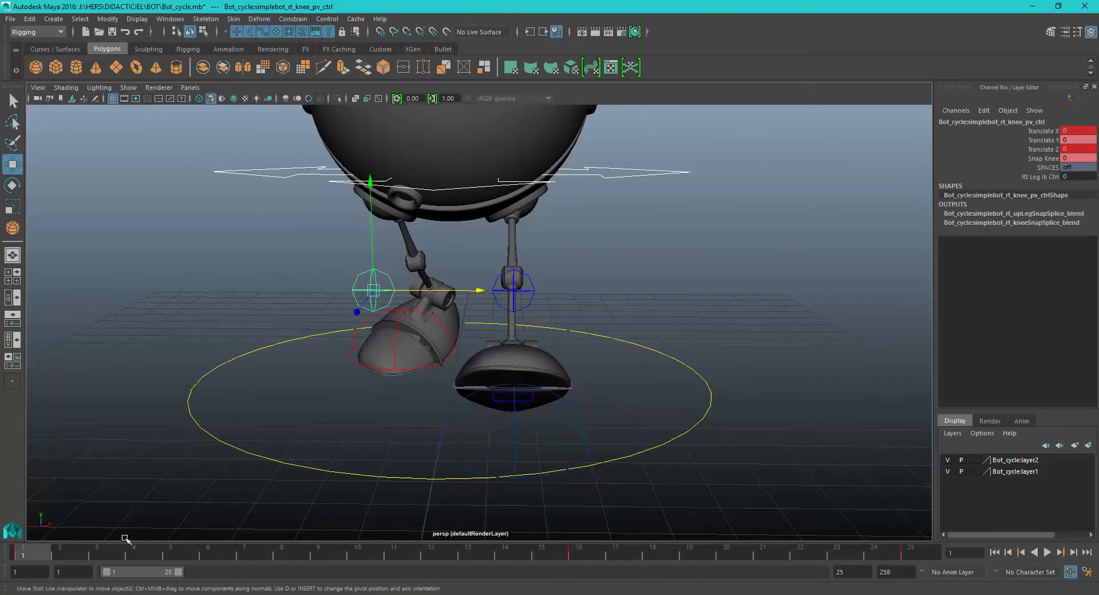
drag(43, 554, 626, 523)
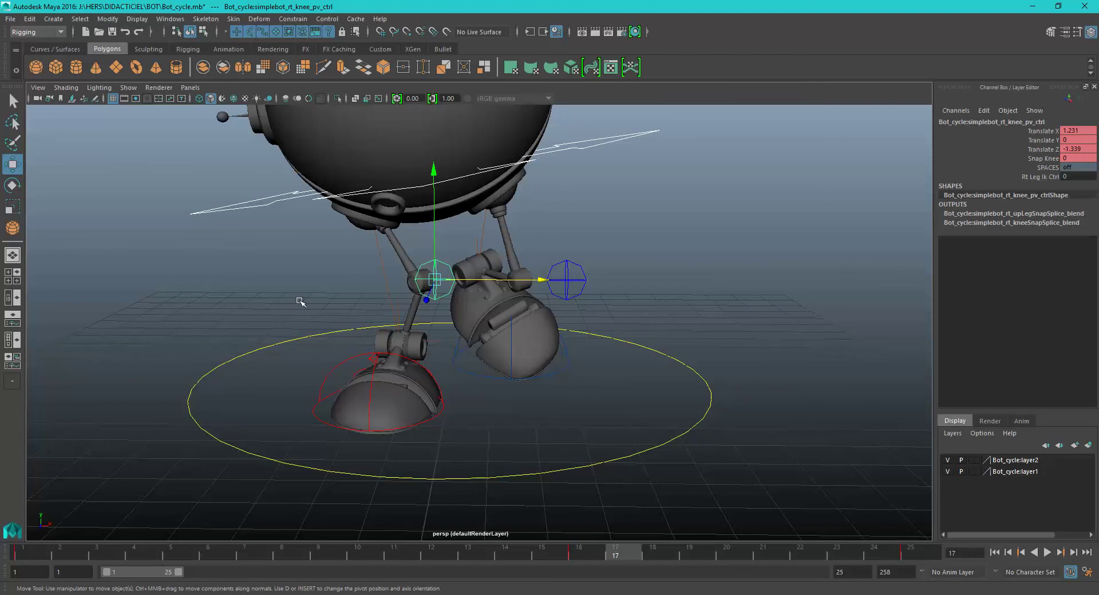
Invert the right knee control's Translate X curve by multiplying all its key values by -1.
key(space)
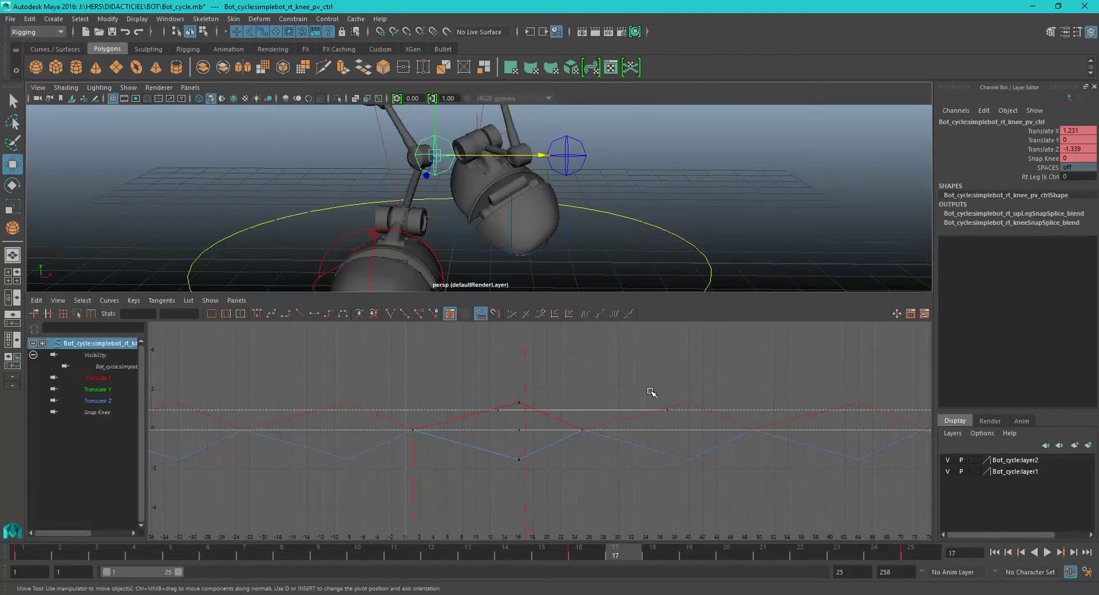
click(110, 378)
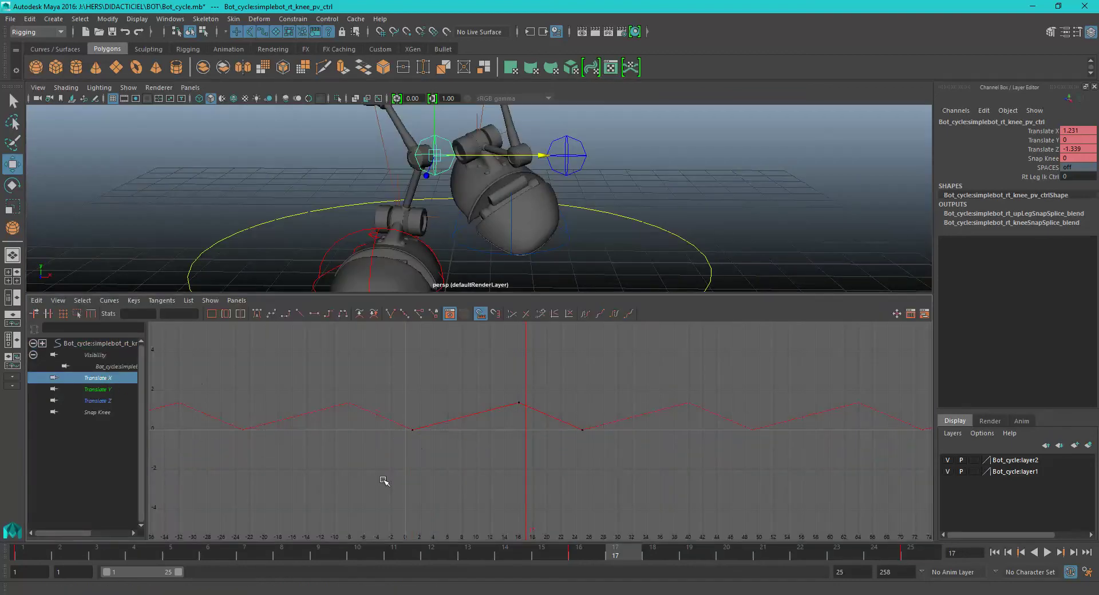
drag(346, 491, 609, 395)
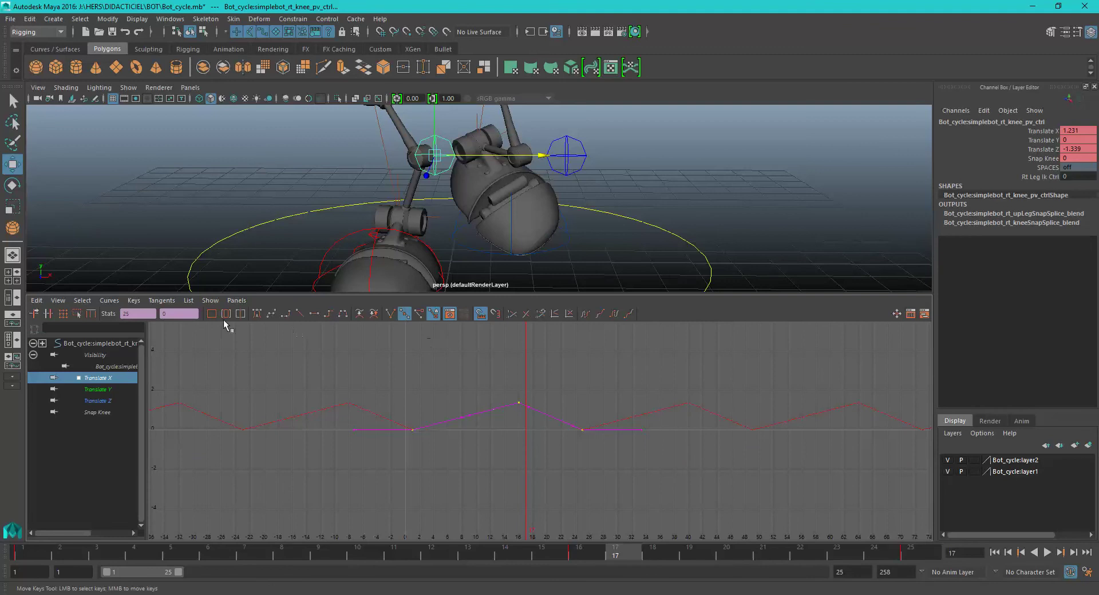
drag(184, 314, 49, 325)
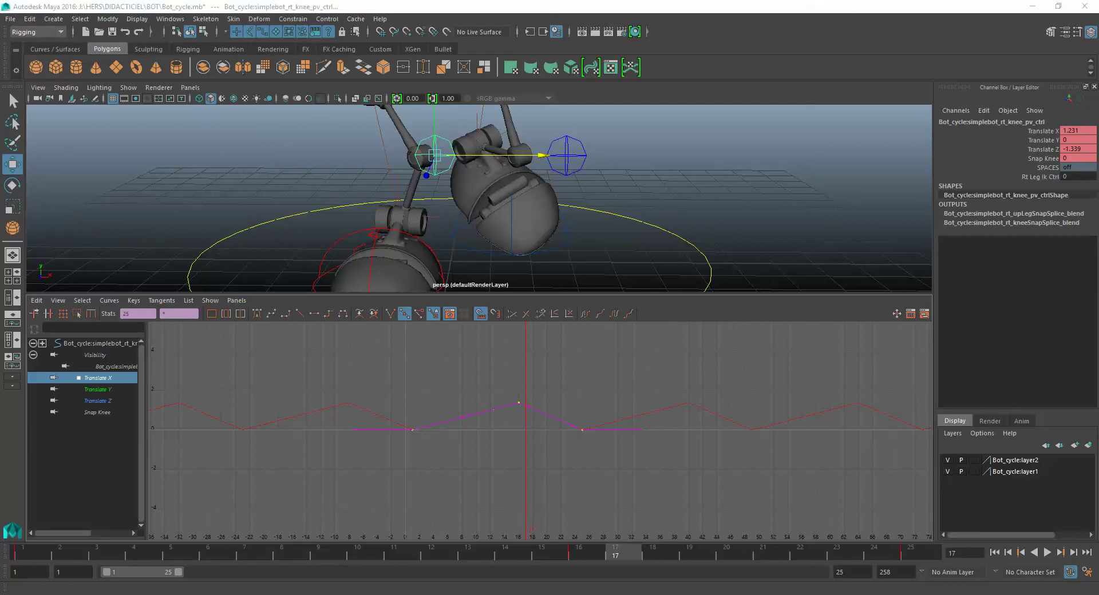
click(198, 318)
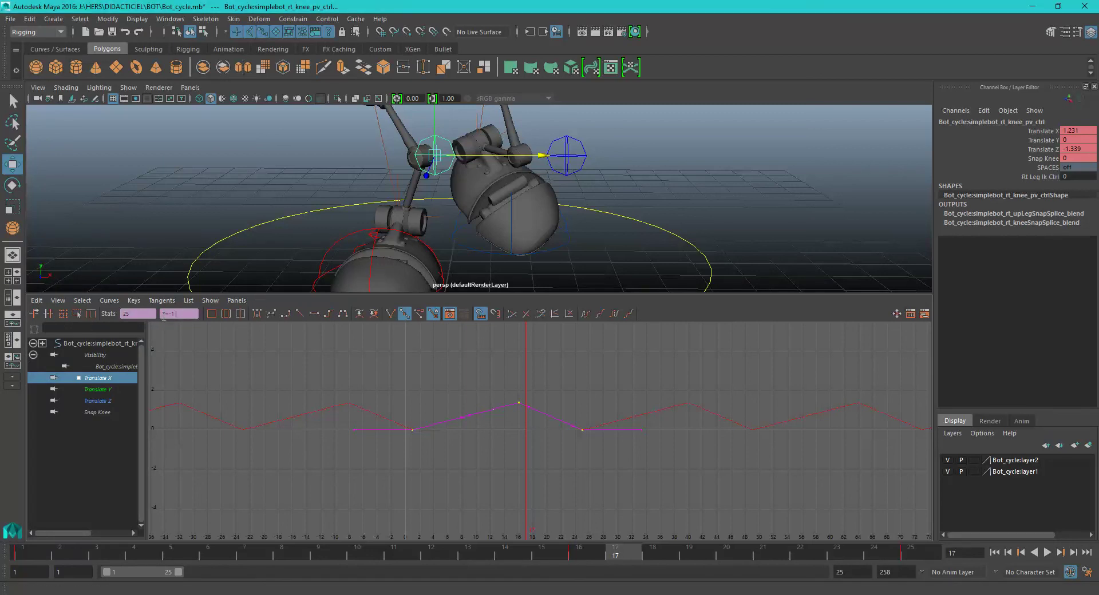
key(Return)
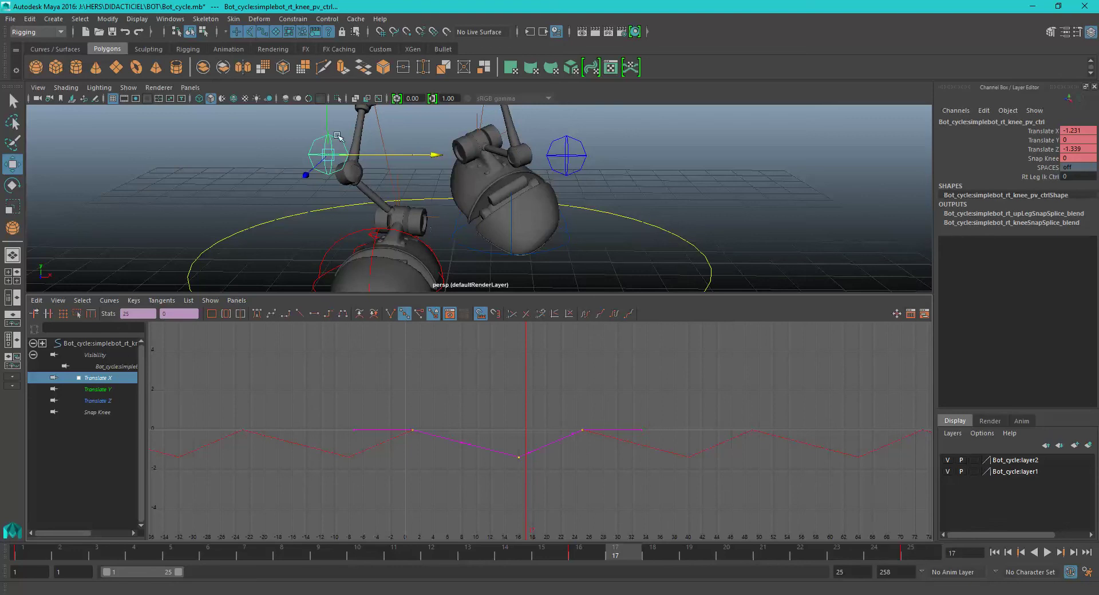
Shift the right knee control's Translate X keys 12 frames later in the Dope Sheet so they start at frame 13.
click(911, 314)
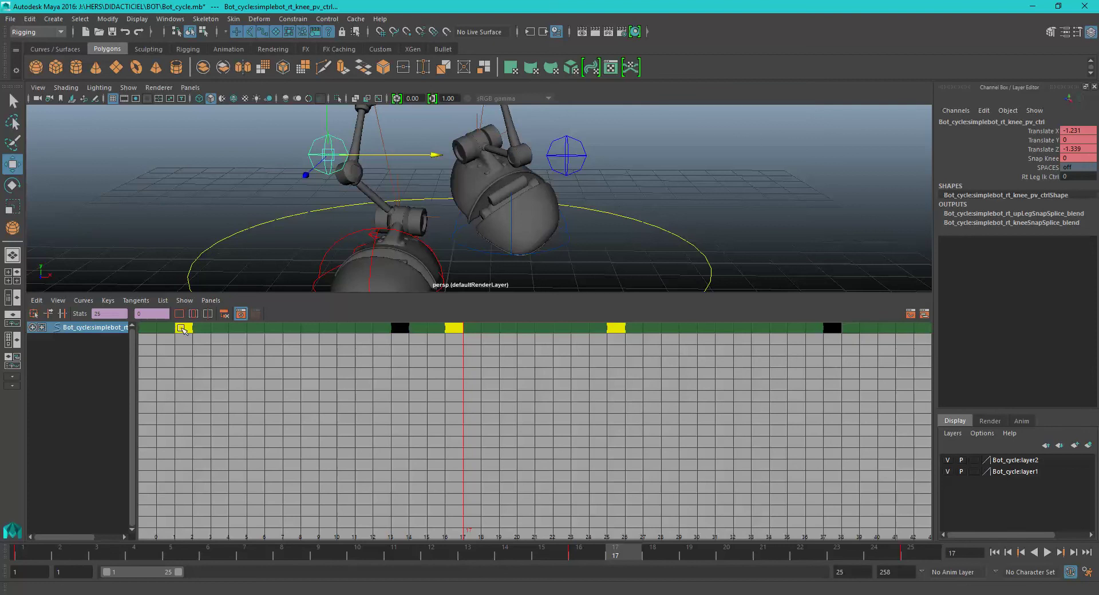
drag(182, 330, 396, 340)
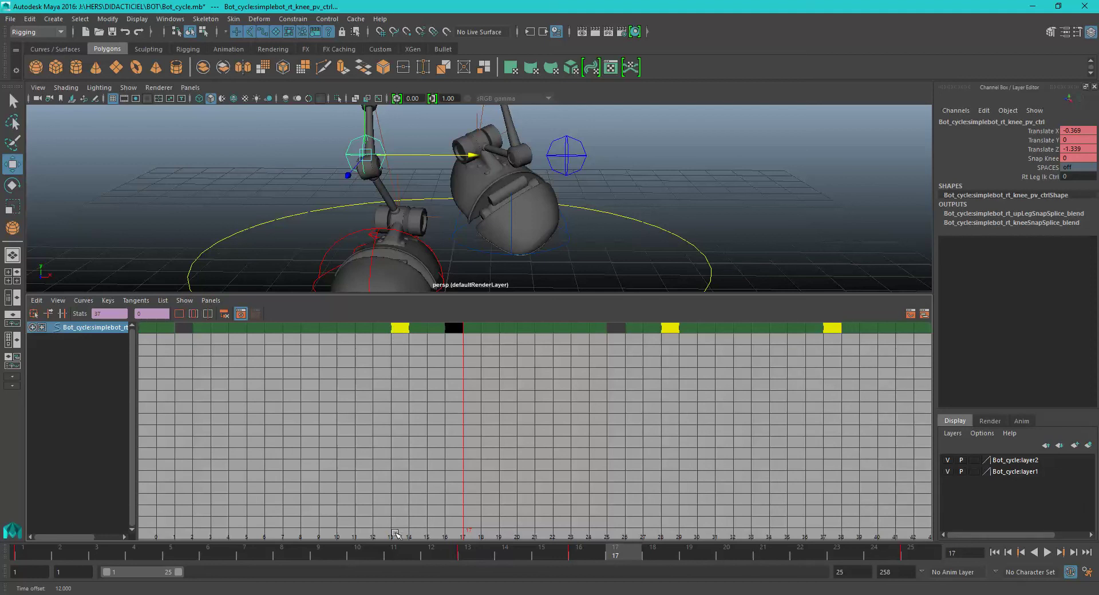
key(space)
Deselect the knee control, review the playing walk cycle on the whole bot, and select the main ground circle control.
click(712, 280)
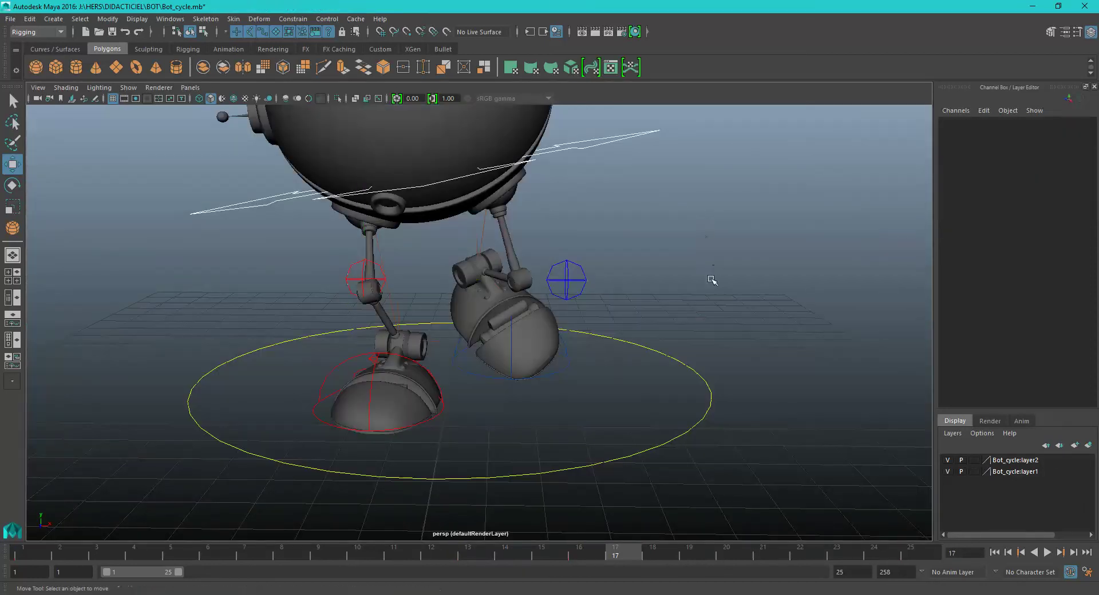
click(1047, 552)
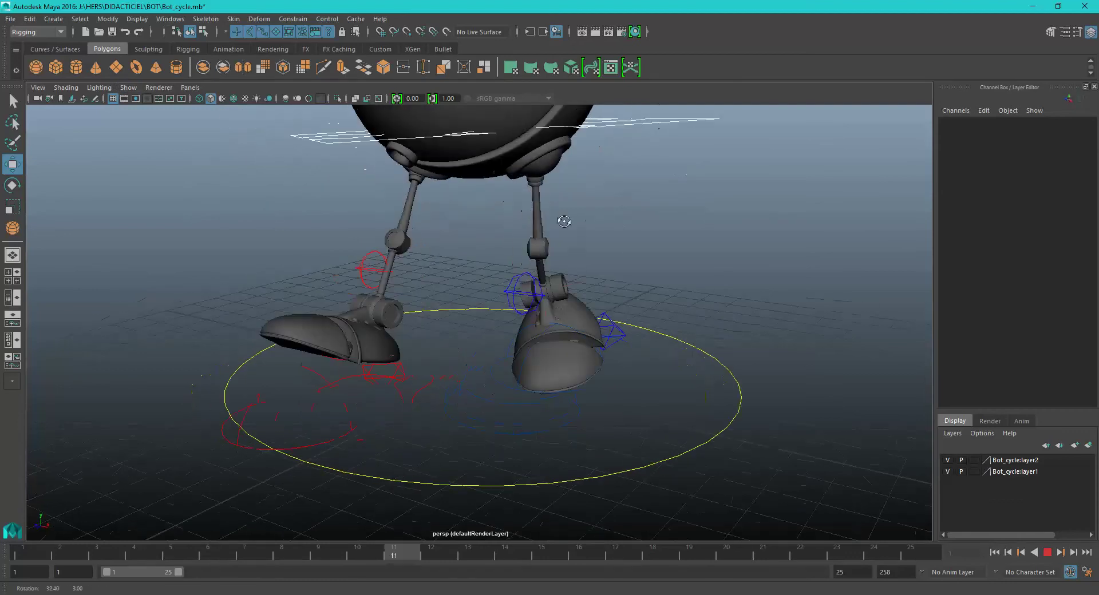
scroll(763, 274, down, 5)
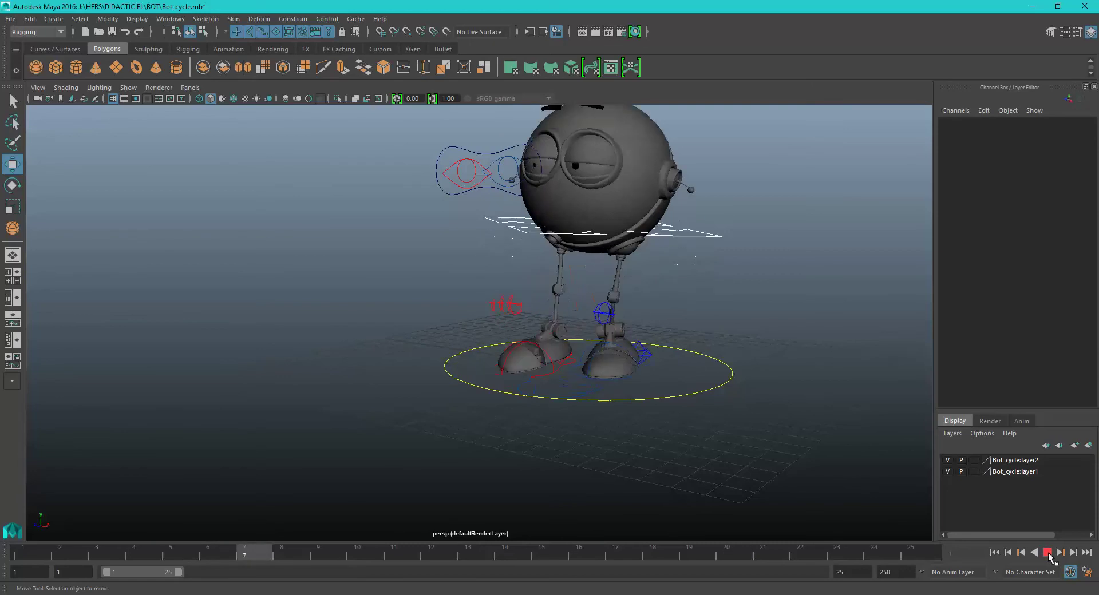
click(701, 388)
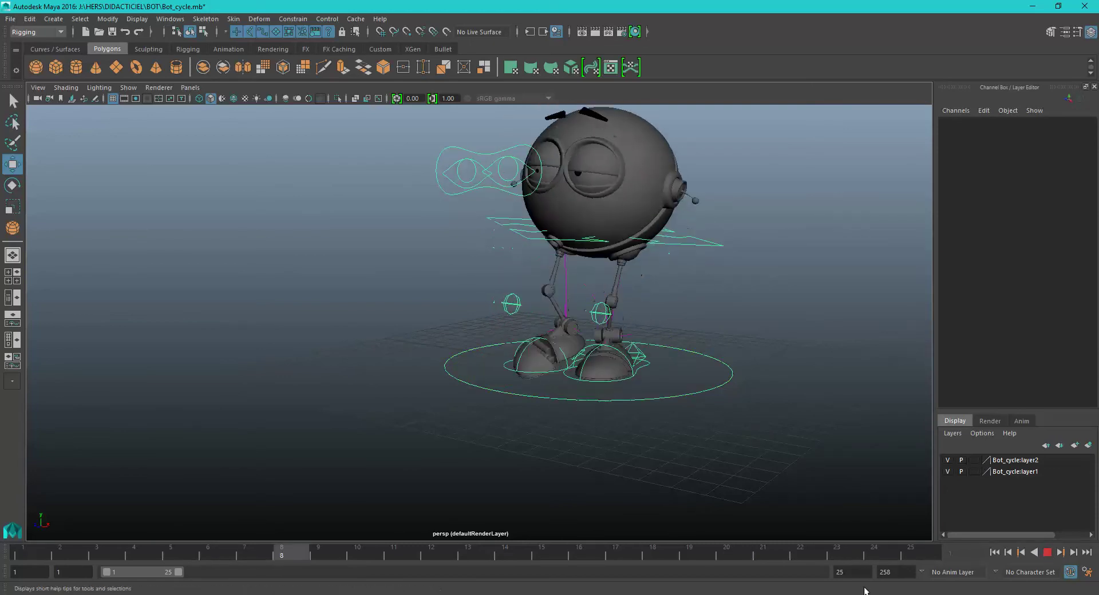
Extend the playback range to end at frame 100 and stop the playback.
text(100)
key(Return)
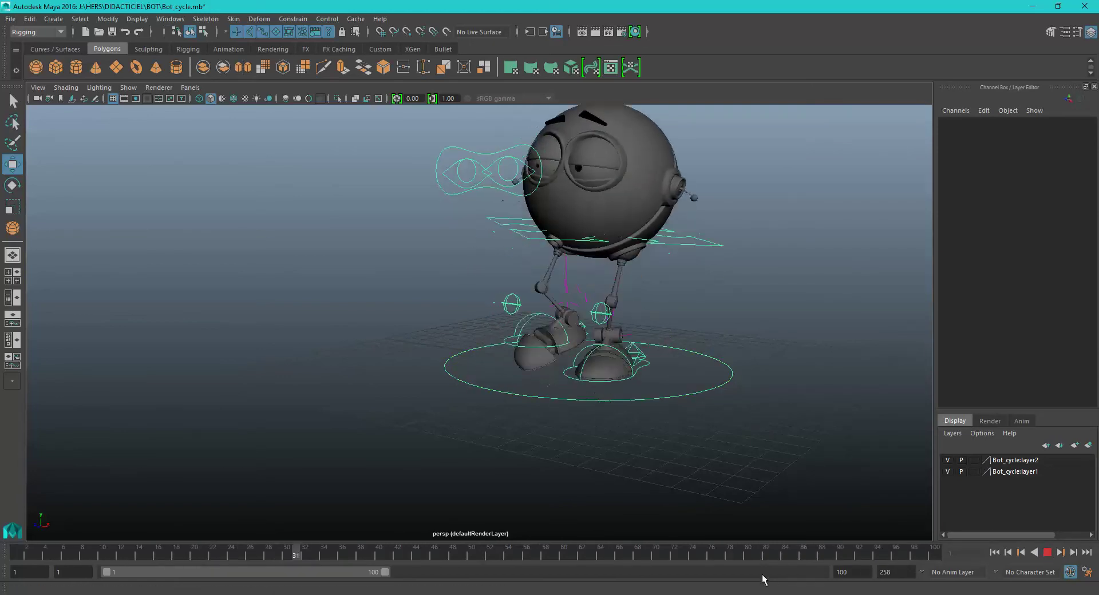
click(1047, 554)
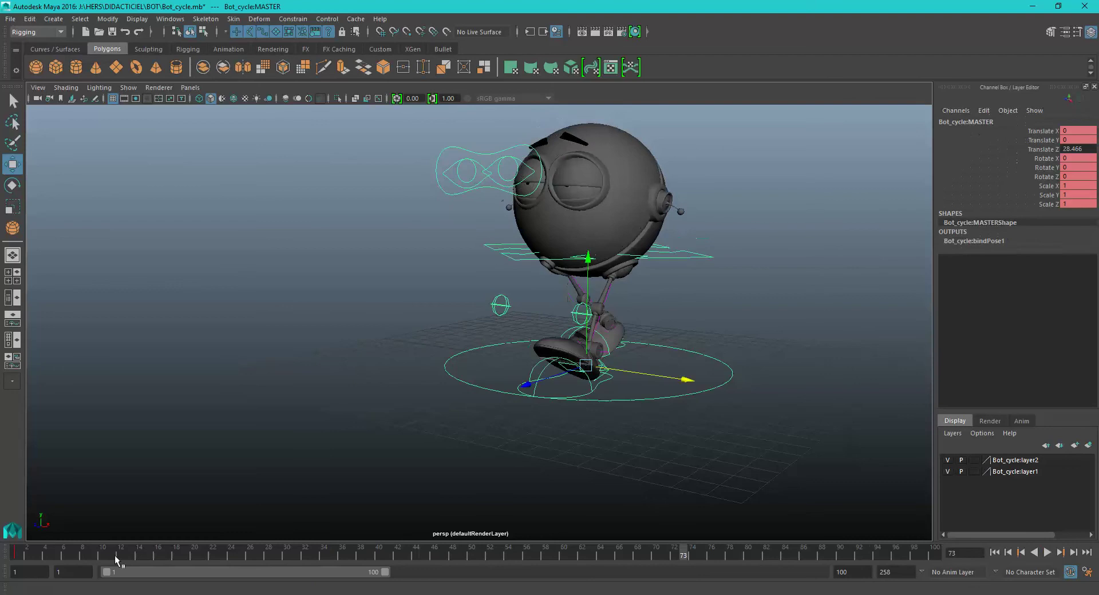
Key the MASTER control's Translate Z channel at frame 100.
drag(75, 555, 17, 555)
click(934, 555)
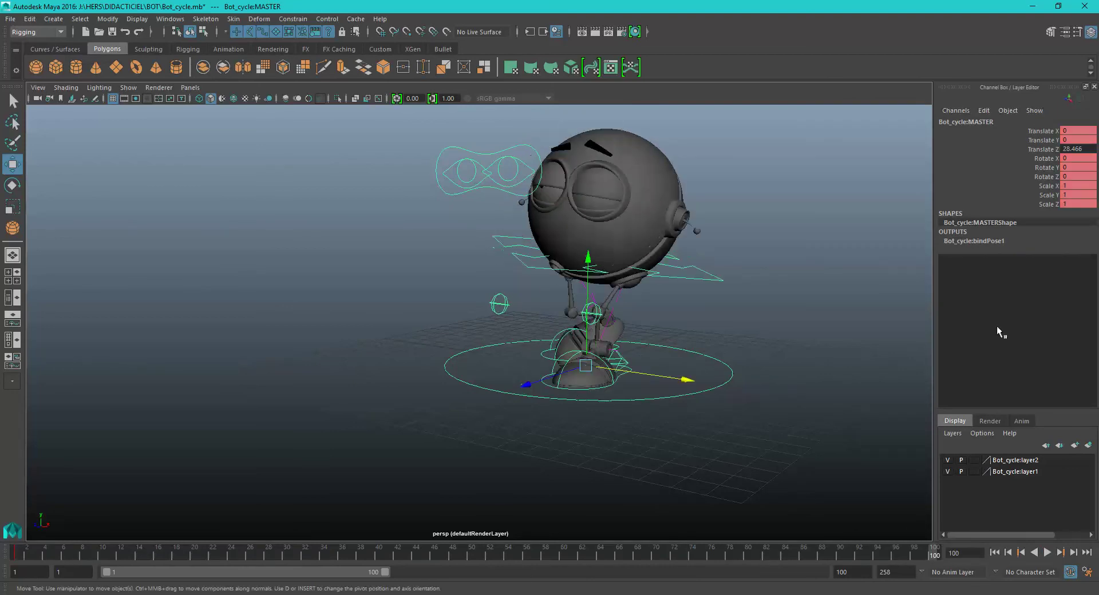
click(1035, 150)
right_click(1036, 150)
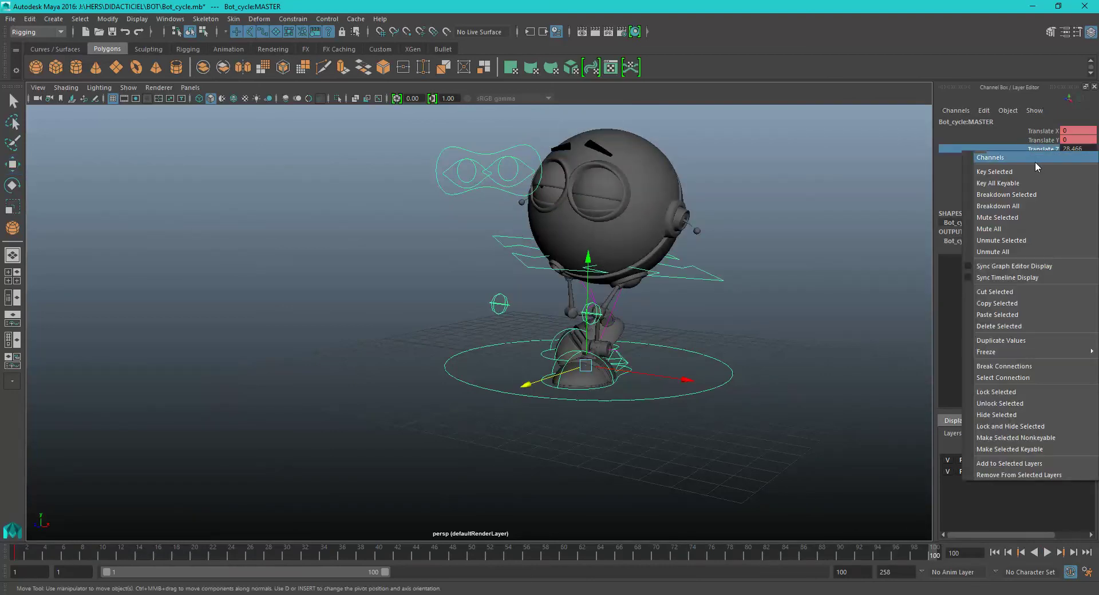
click(1031, 169)
Replace the lower Dope Sheet with the Graph Editor and isolate the MASTER control's Translate Z curve.
key(space)
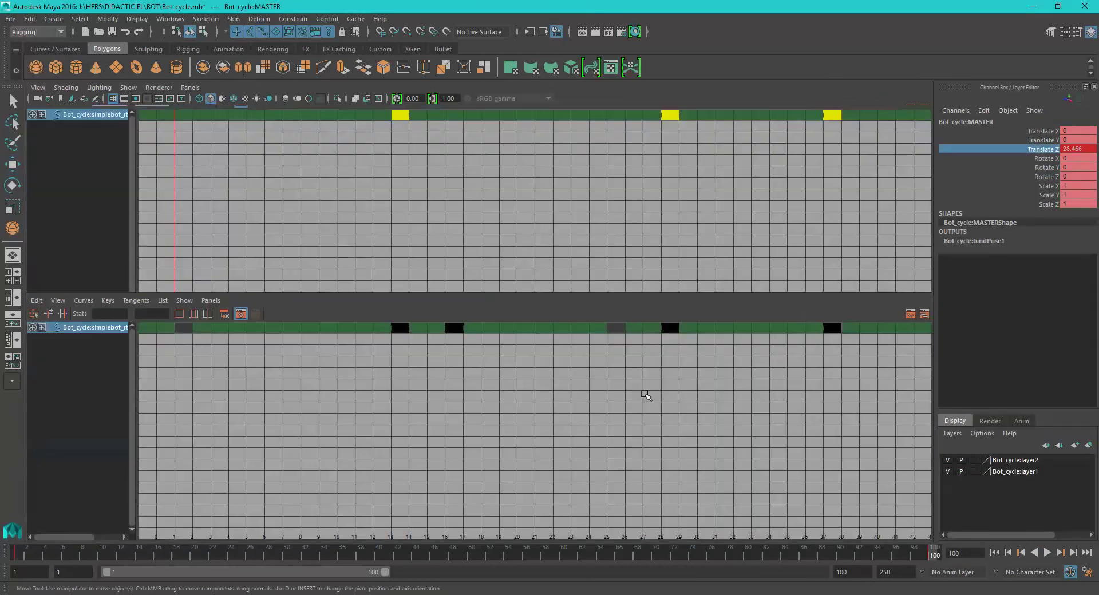
click(910, 314)
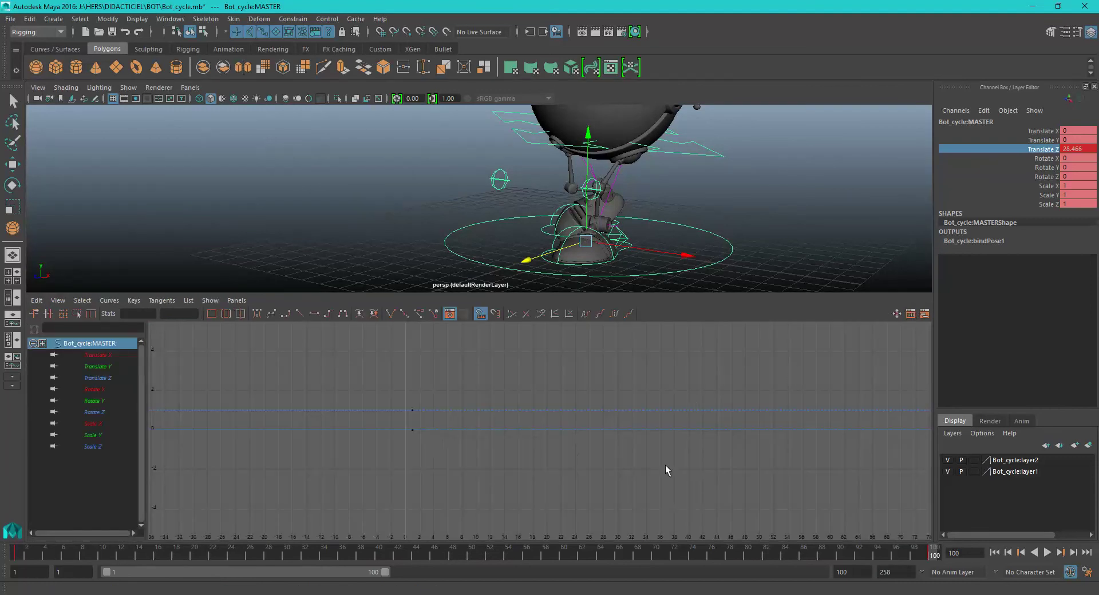
scroll(676, 457, down, 3)
click(109, 379)
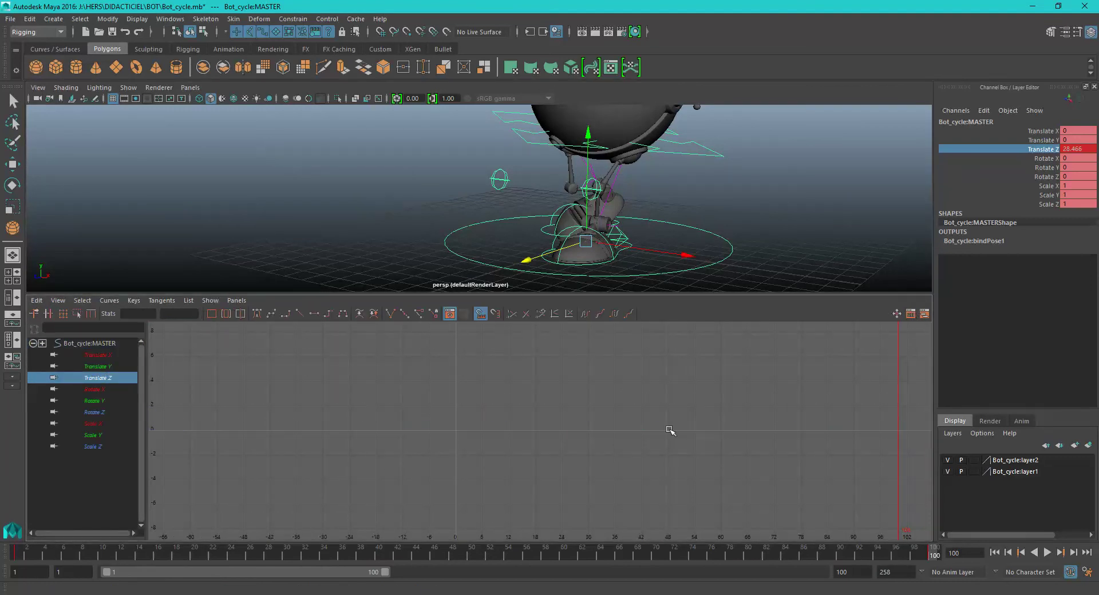
key(f)
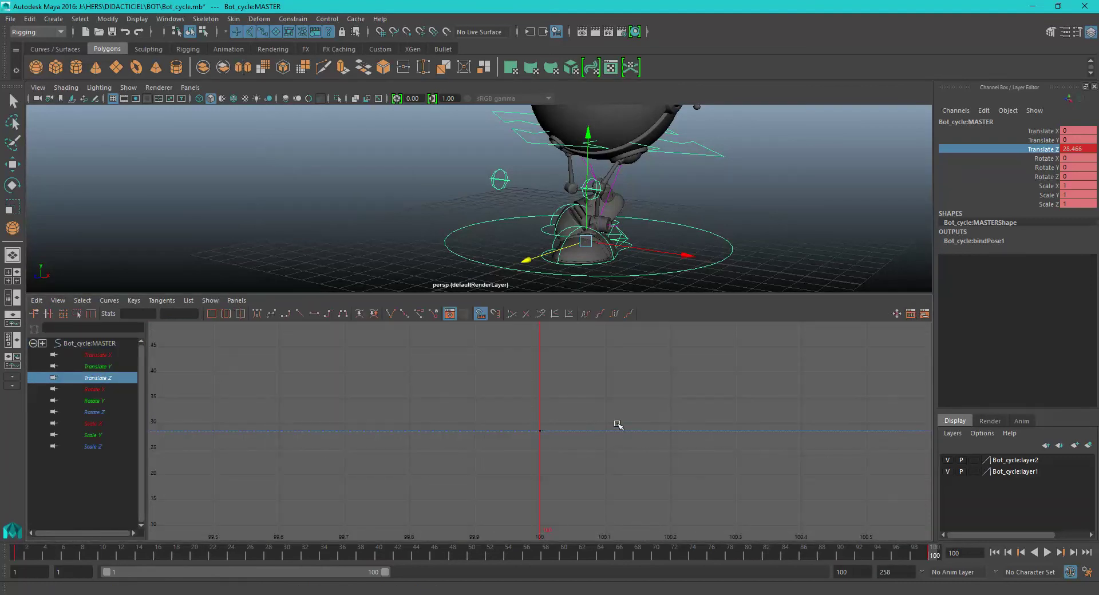
Key the MASTER control's Translate Z channel at frame 1.
drag(30, 556, 16, 557)
scroll(396, 452, down, 4)
scroll(399, 453, up, 2)
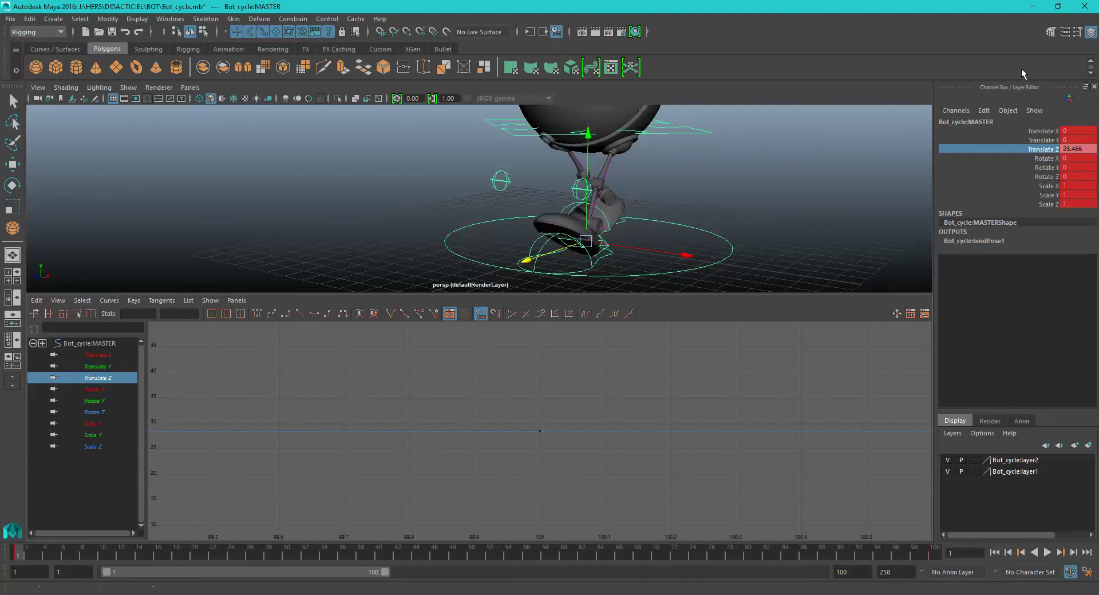
right_click(1037, 144)
click(1029, 167)
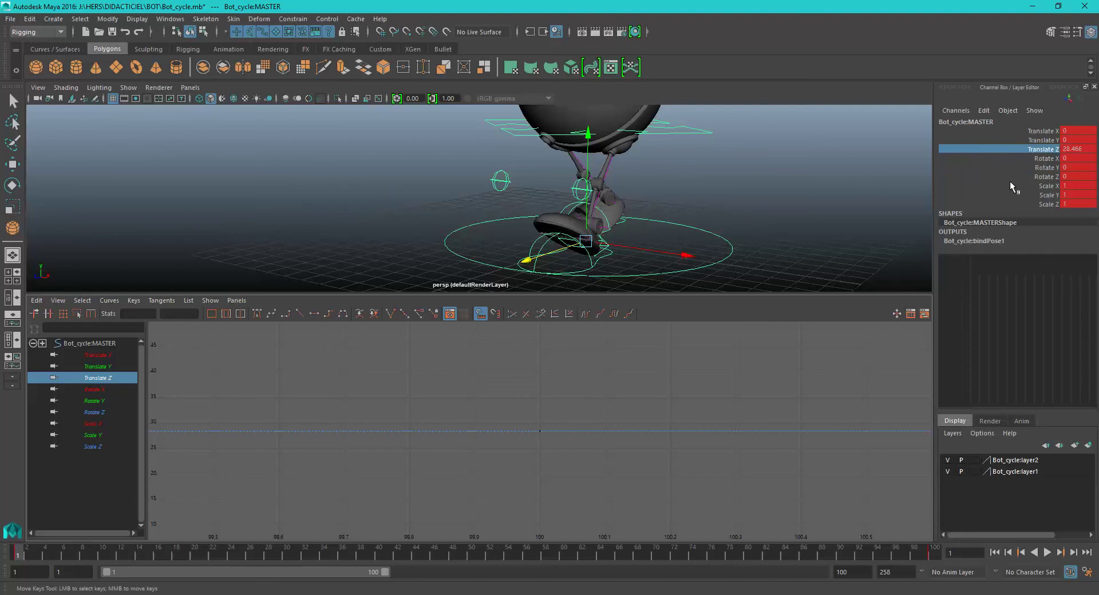
Raise the frame 100 key on the MASTER control's Translate Z curve to a value of 82.547.
key(f)
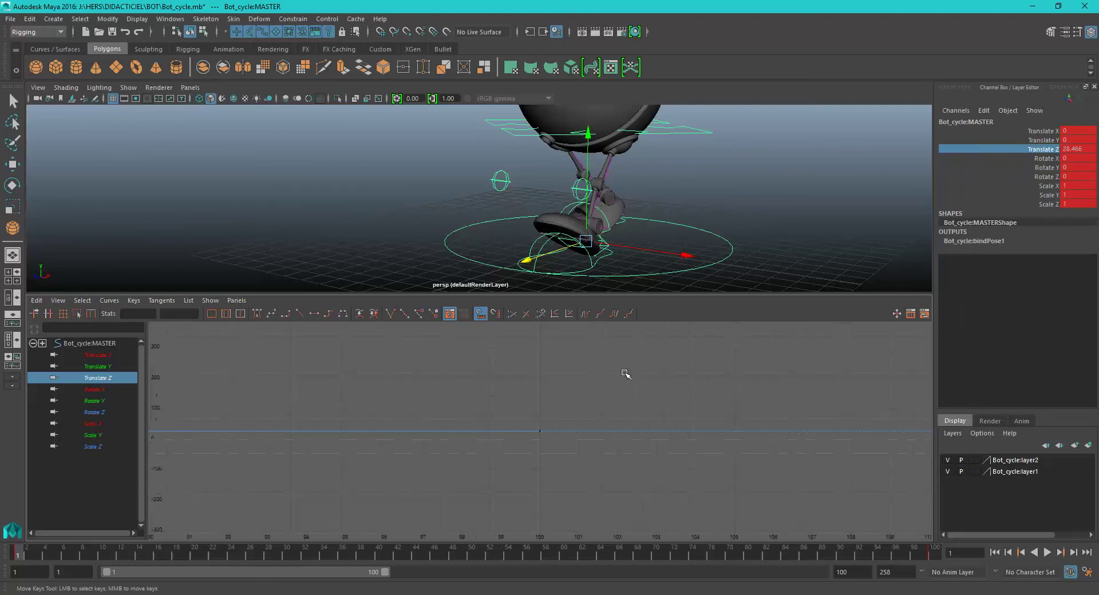
key(a)
drag(842, 456, 915, 395)
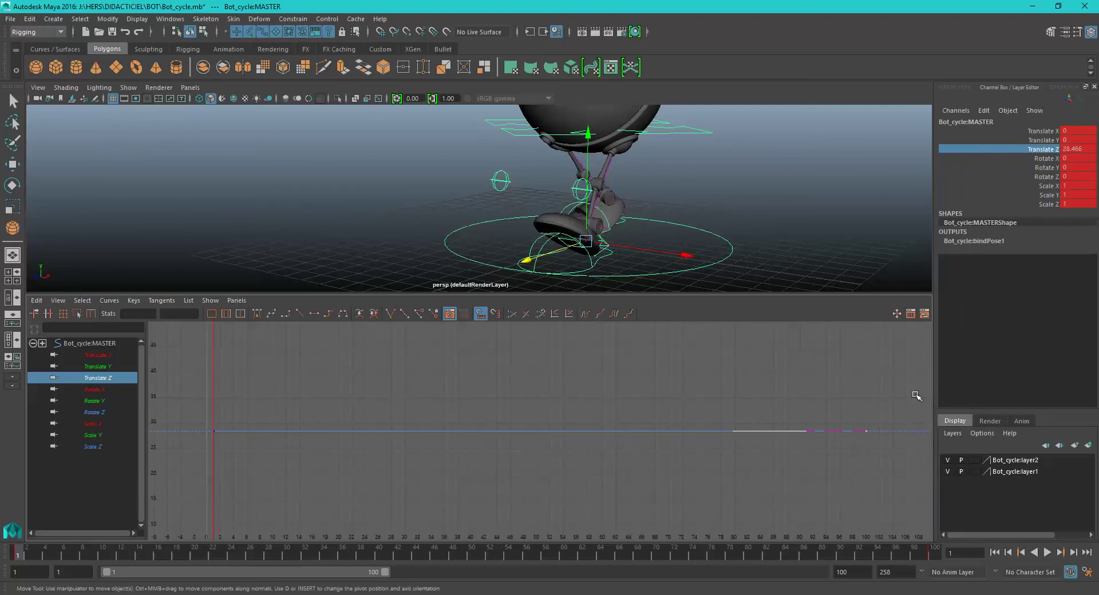
scroll(834, 414, down, 4)
alt+middle_drag(690, 428, 637, 347)
scroll(637, 346, down, 3)
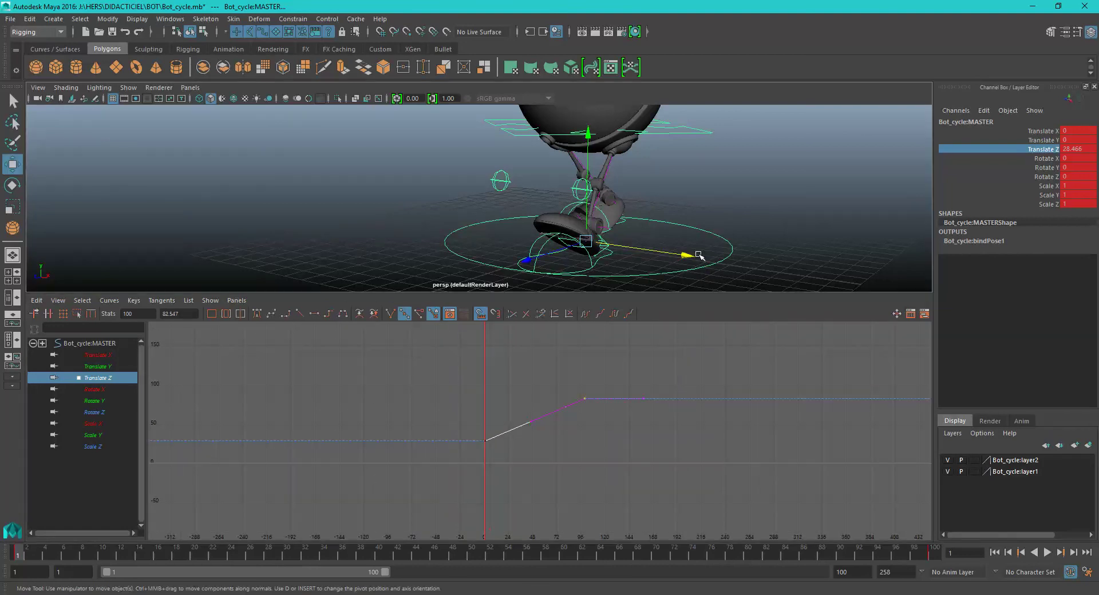
Play the forward walk from frame 1, viewing the whole bot, and hide the rig's control curves in the perspective view.
mouse_move(58, 554)
mouse_down()
mouse_move(269, 552)
mouse_move(66, 538)
mouse_move(16, 552)
mouse_up()
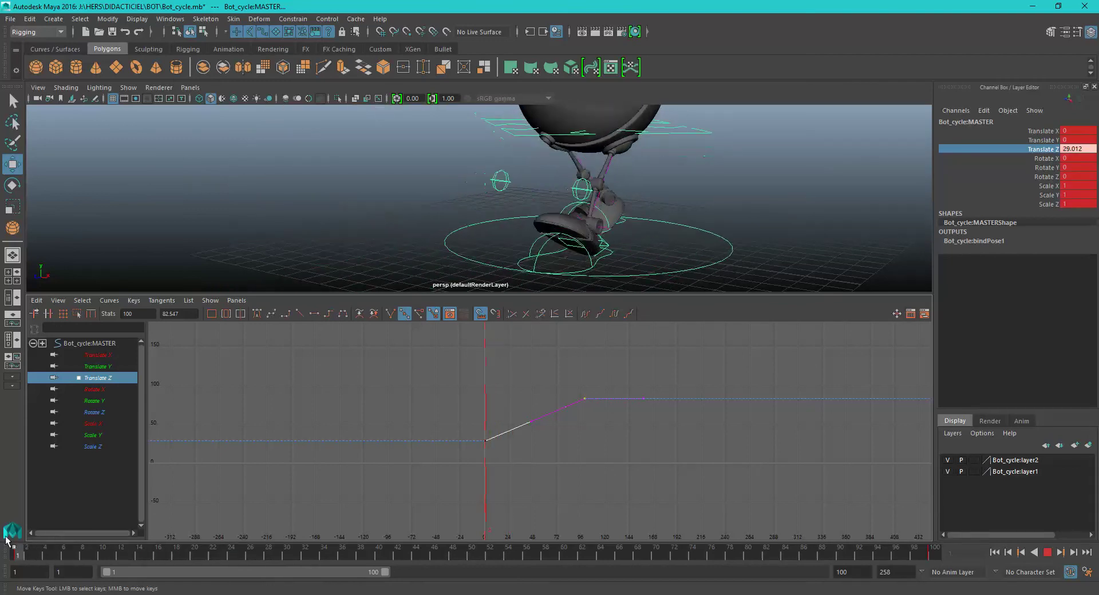
mouse_move(828, 227)
alt+mouse_down()
mouse_move(797, 203)
mouse_move(816, 238)
alt+mouse_up()
click(1048, 552)
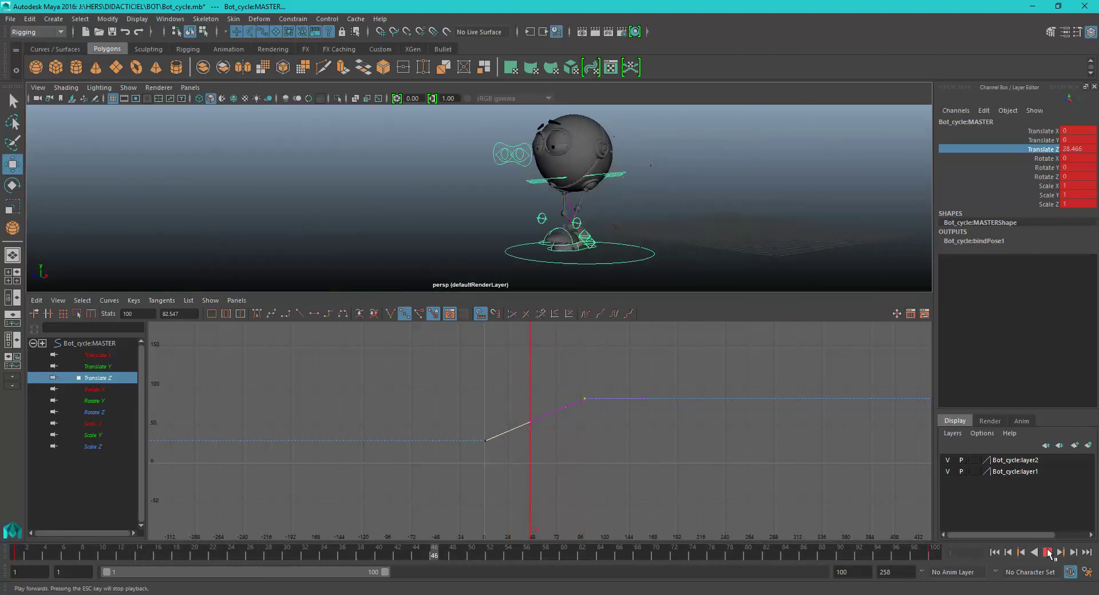
click(128, 87)
click(144, 150)
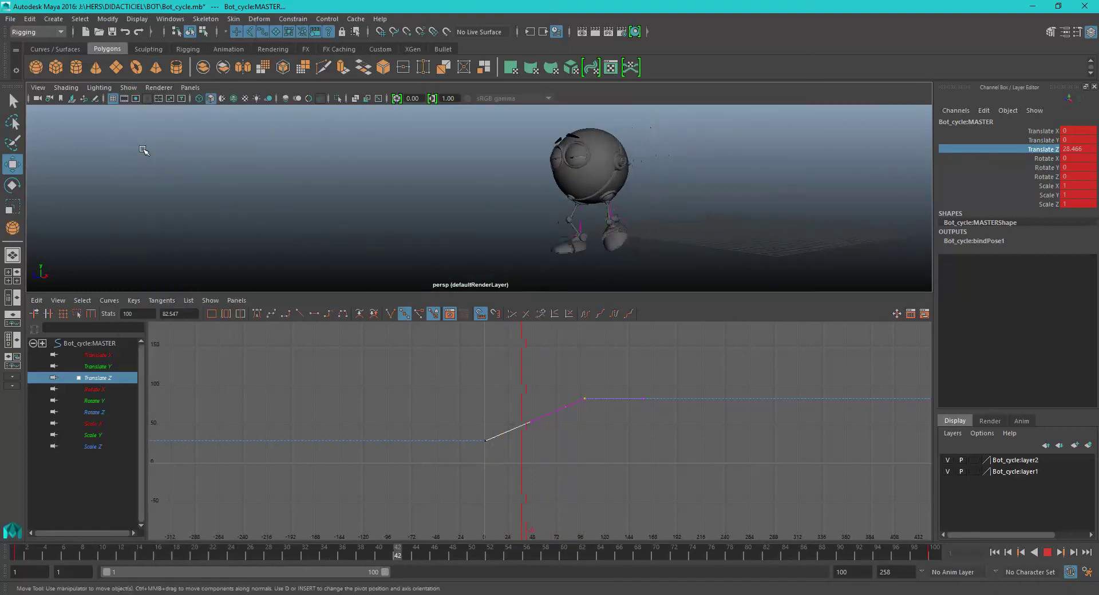